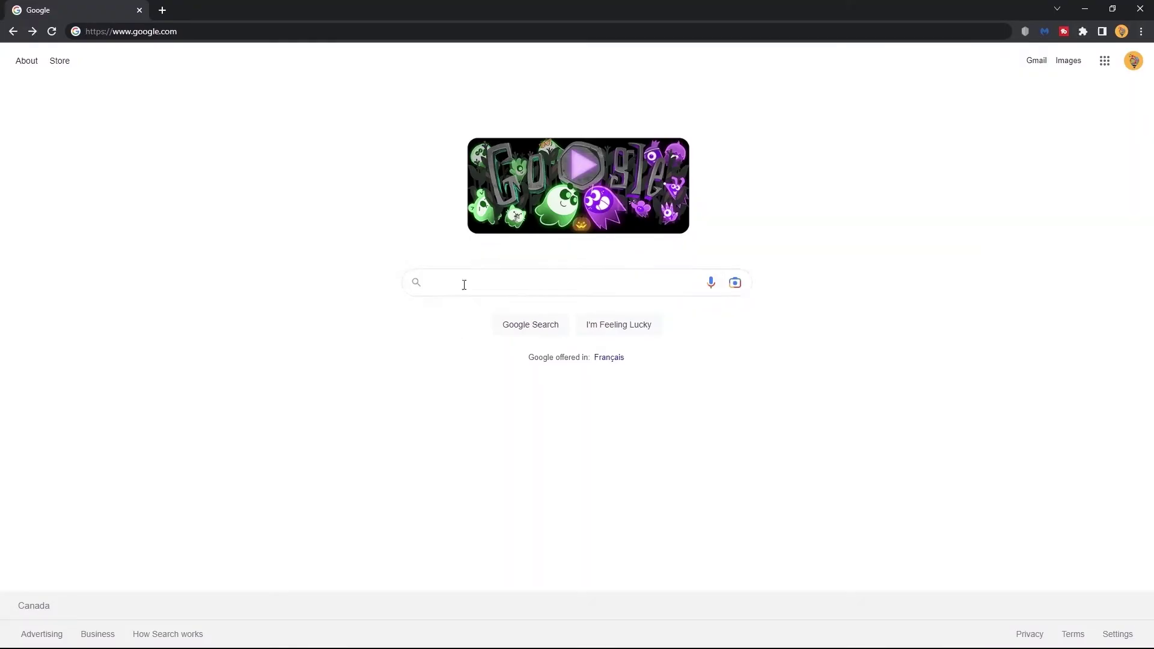
Search Google for 'saber video' and pick the 'saber video copilot' suggestion.
left_click(463, 280)
type("sa")
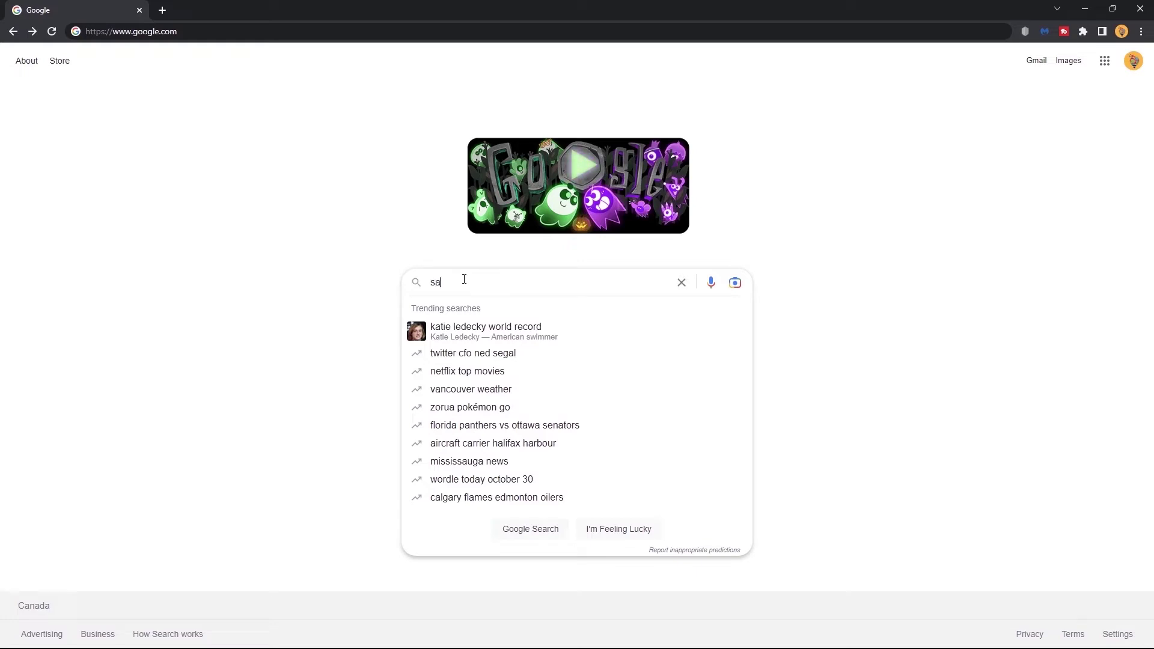
type("ber vide")
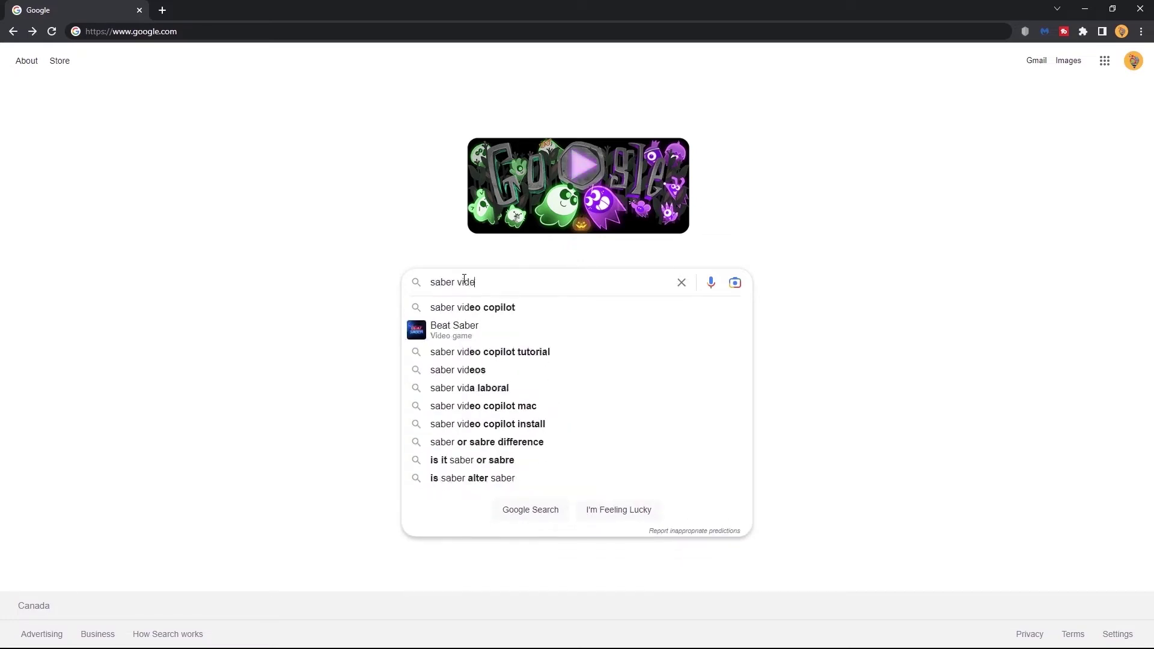
type("o")
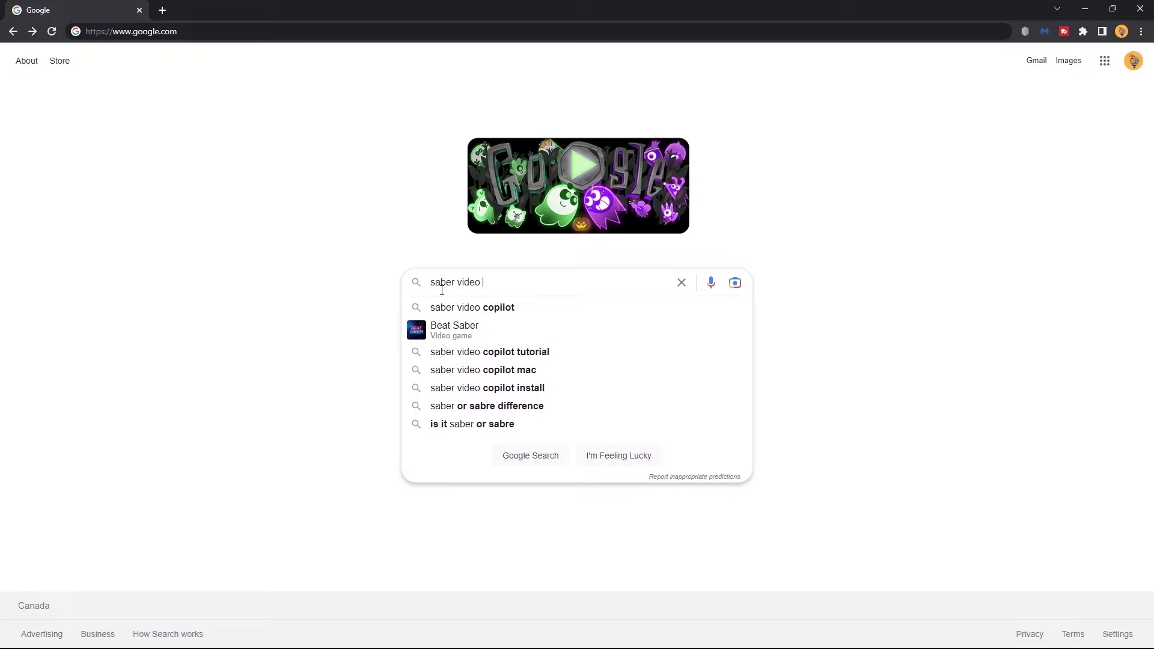
Open the Video Copilot SABER page and download the Windows plug-in zip.
left_click(476, 307)
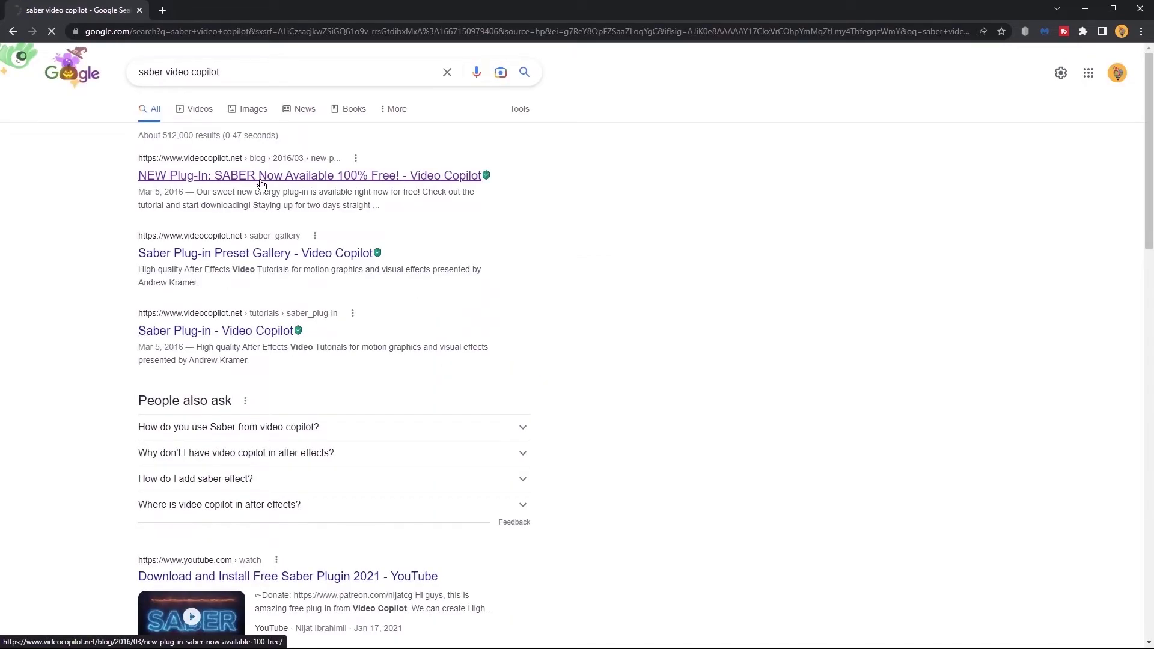
scroll(351, 263, "down", 3)
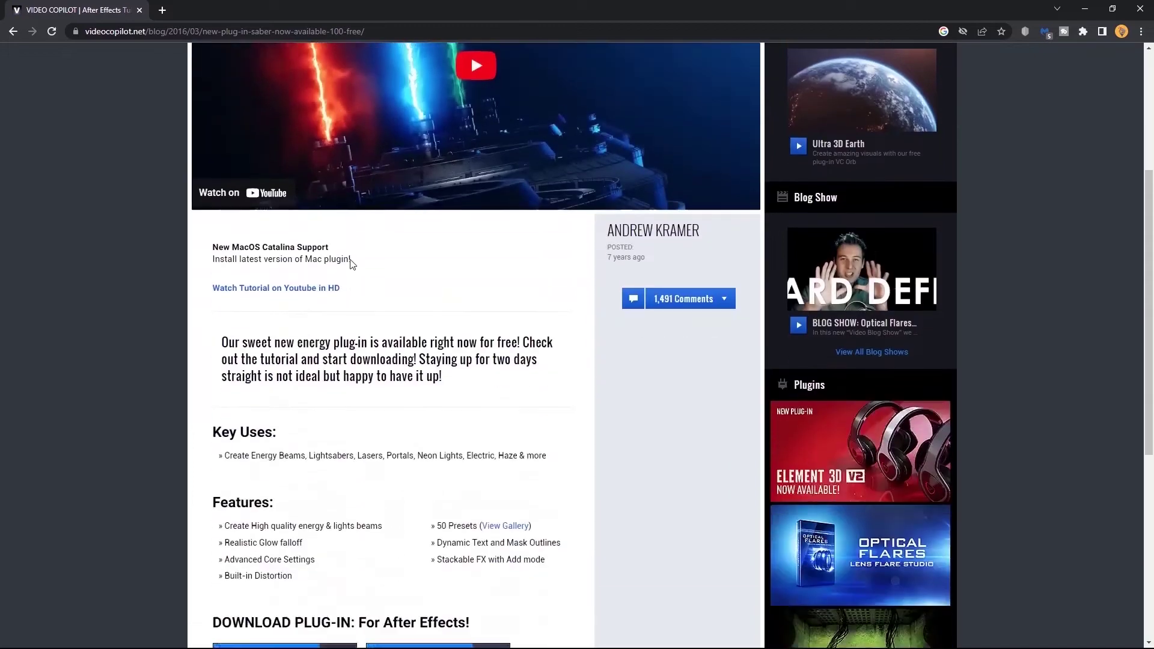
scroll(350, 262, "down", 4)
scroll(289, 268, "down", 1)
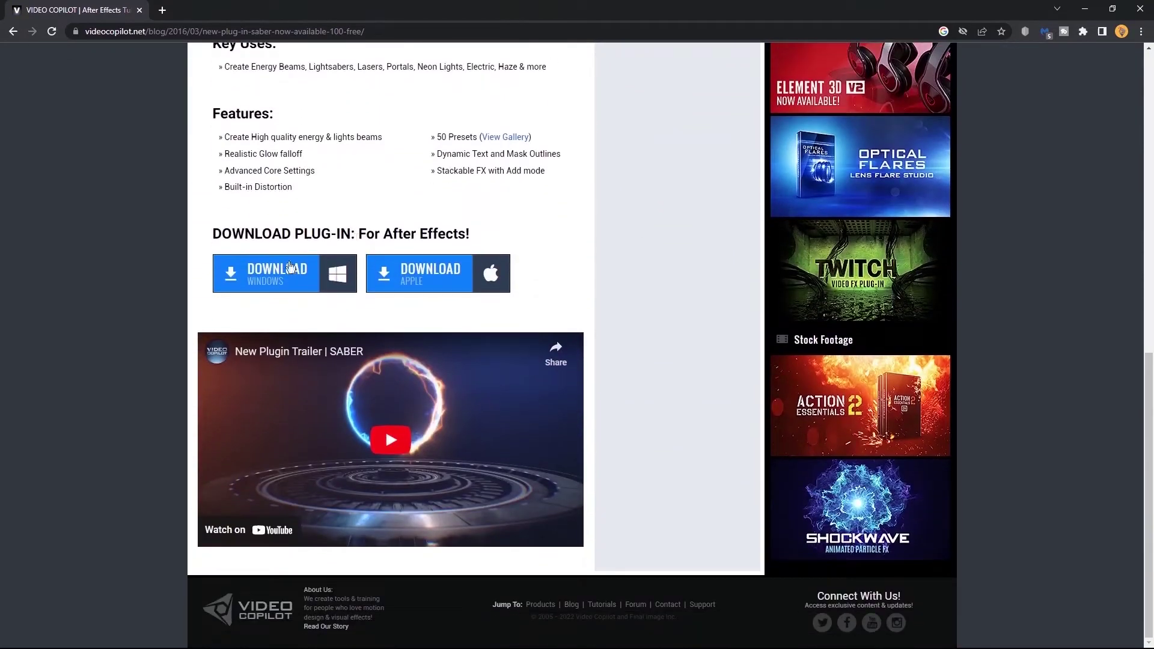
left_click(293, 277)
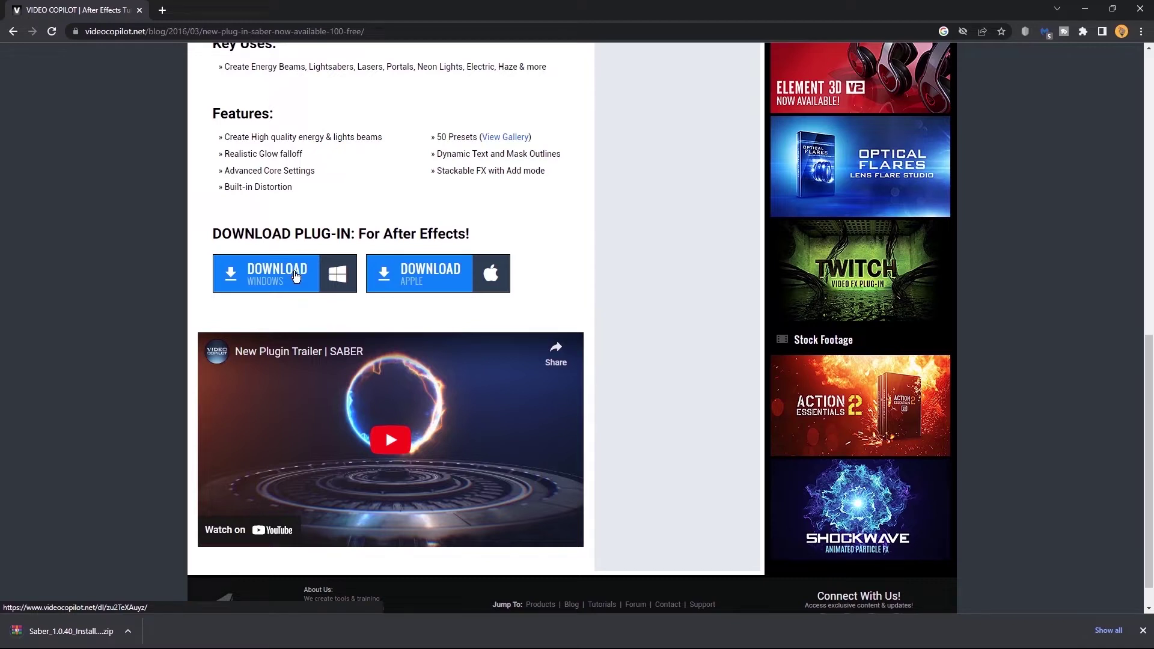
left_click(1144, 634)
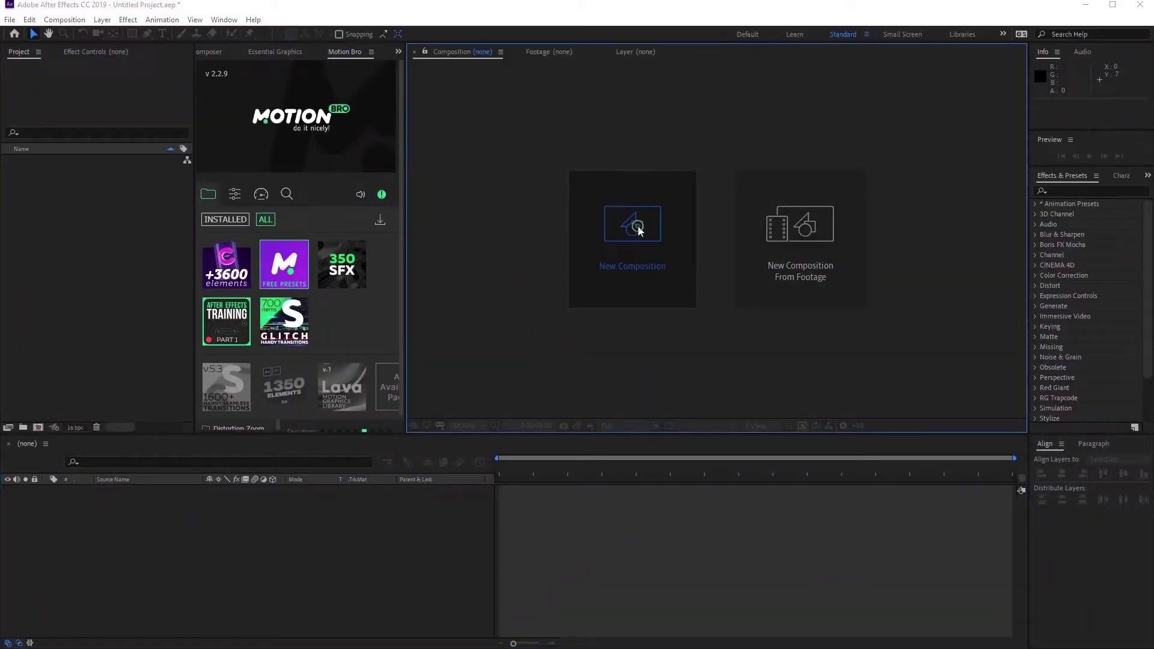
Name the new 1920×1080, 30 fps composition 'Electric' and set its duration to 5 seconds 18 frames.
left_click(282, 178)
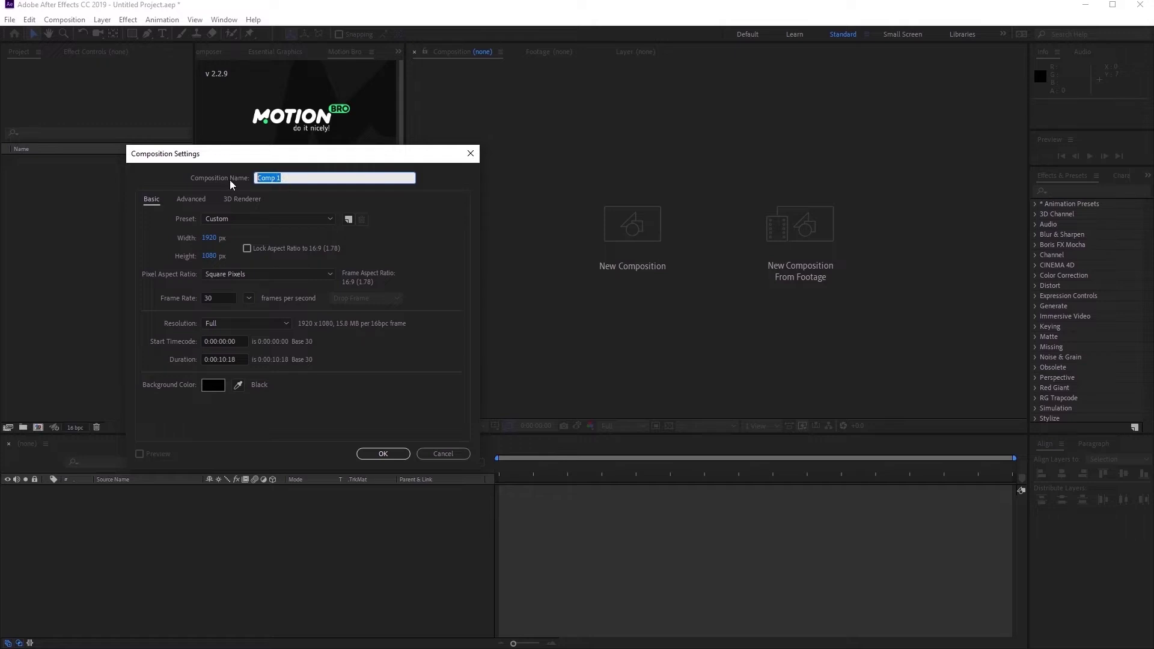
key("BackSpace")
type("Electric")
left_click(224, 359)
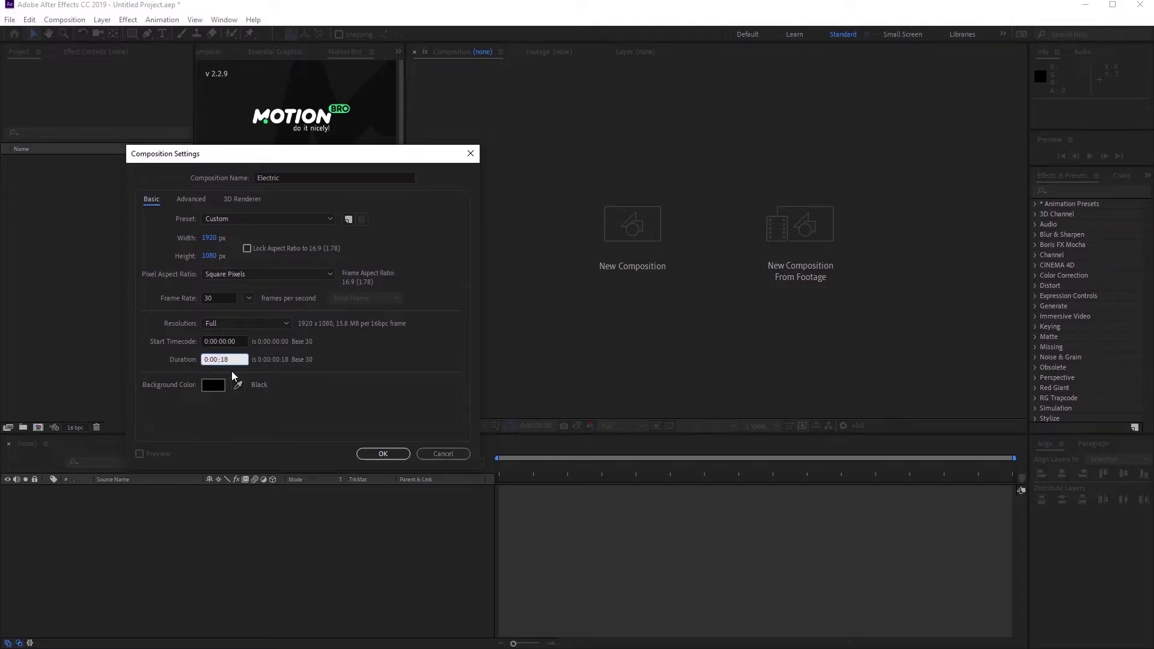
Create the Electric composition and type the outlined word 'Text' into it.
left_click(366, 454)
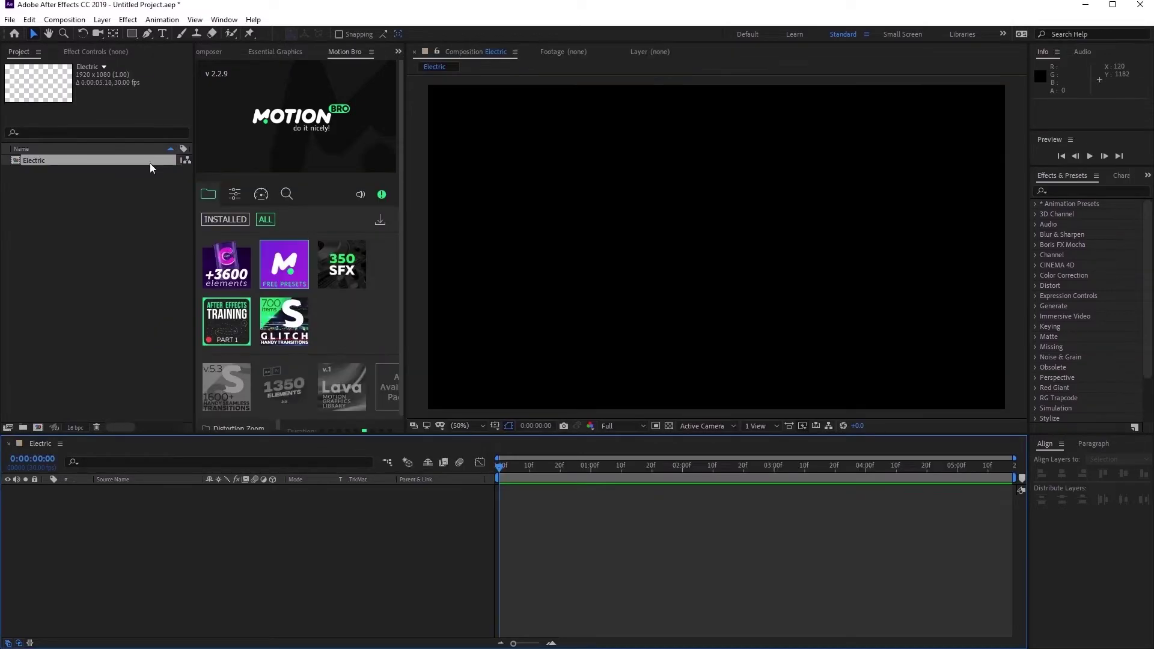
left_click(163, 35)
left_click(604, 240)
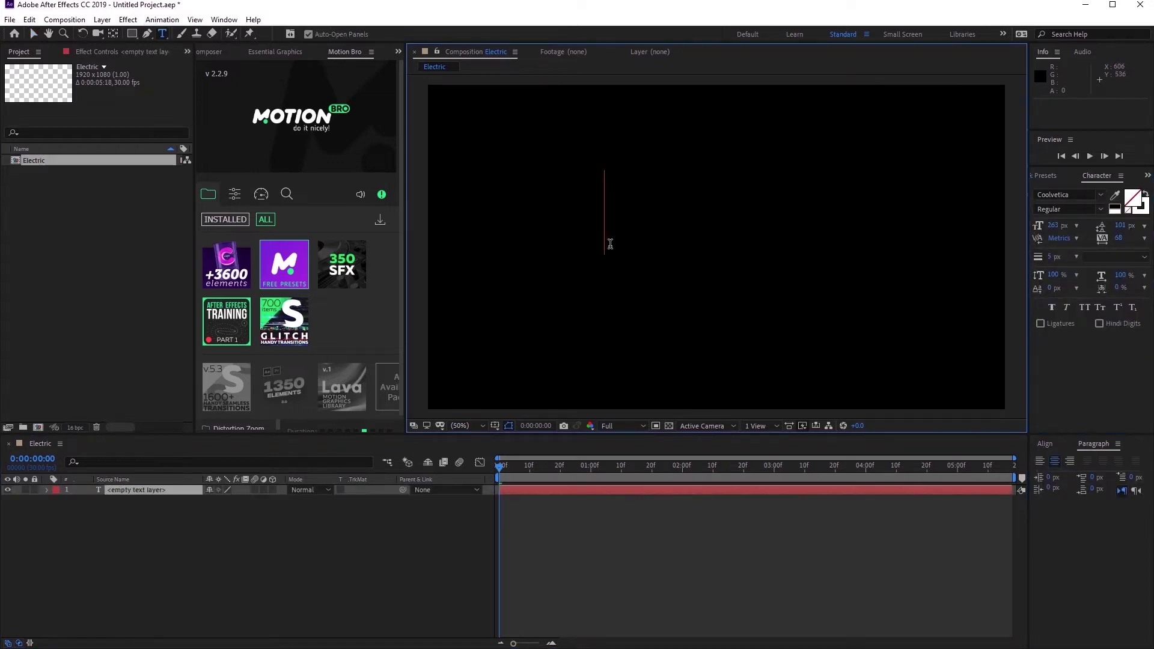
type("T")
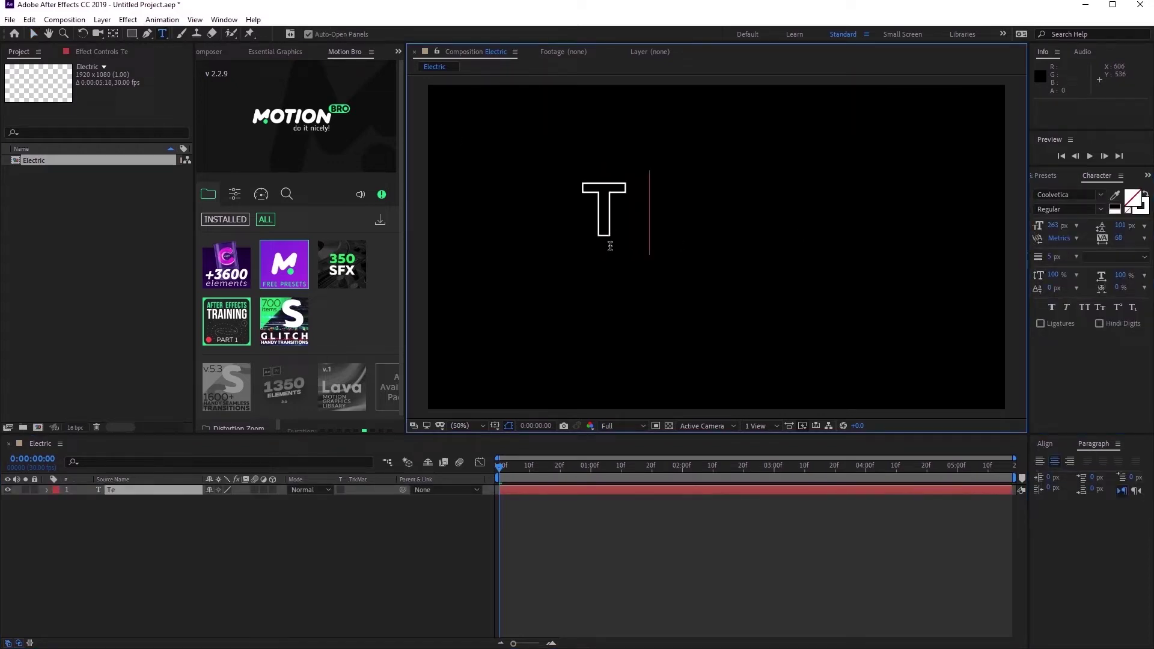
type("ext")
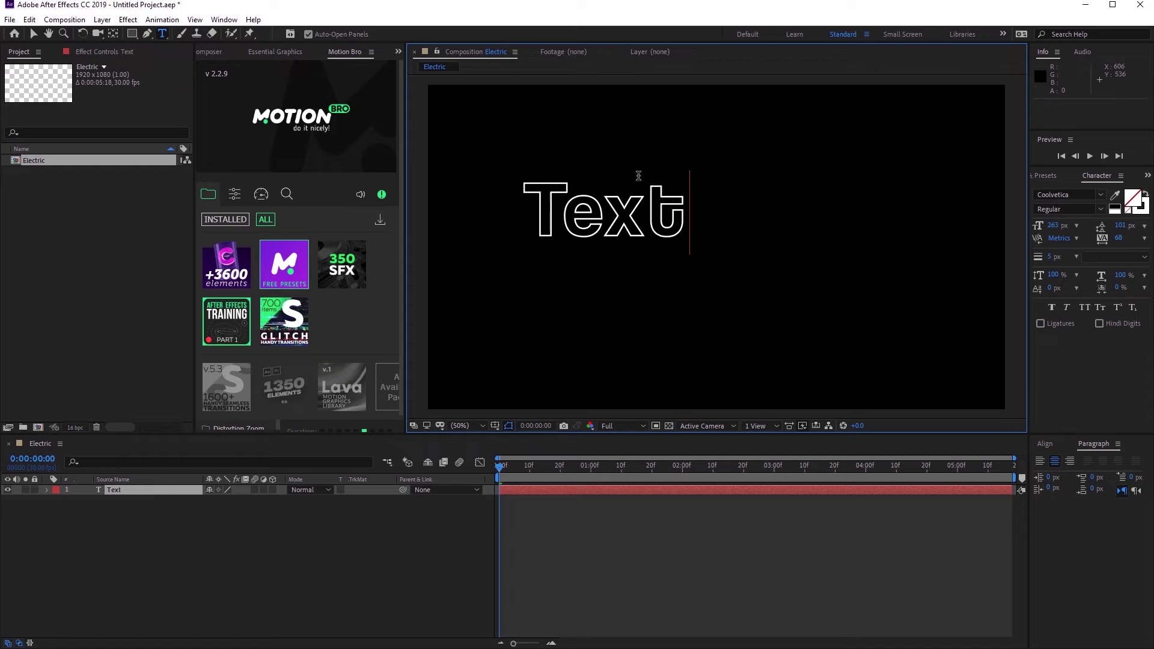
left_click(349, 525)
Centre the Text layer horizontally and vertically in the frame.
left_click(531, 491)
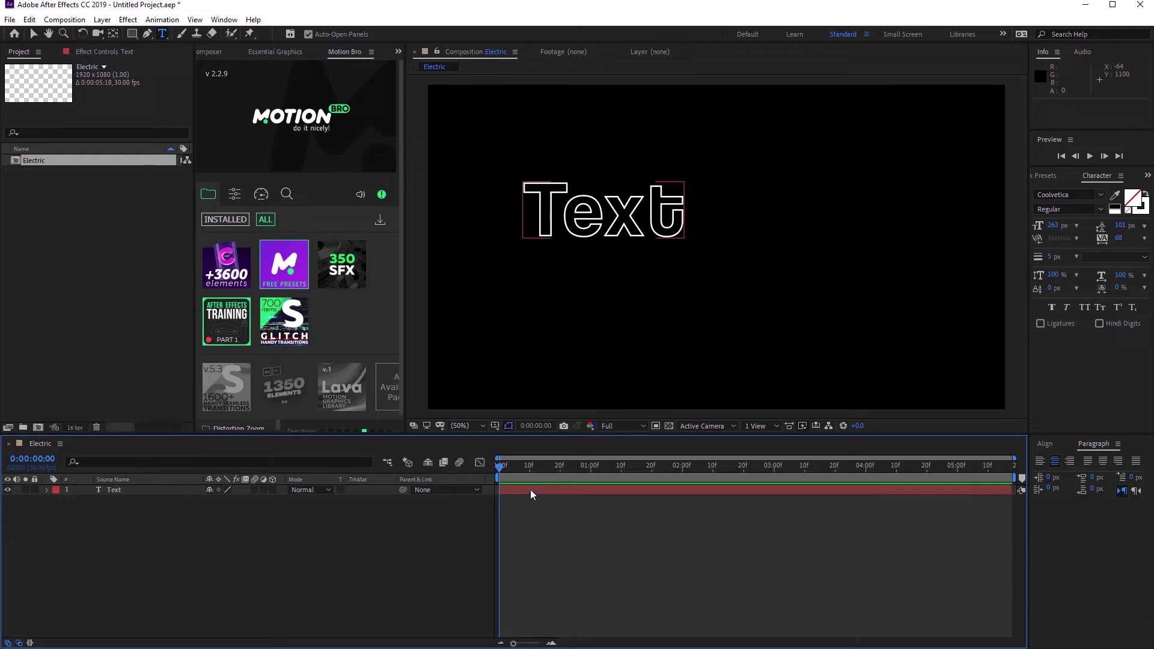
left_click(531, 494)
left_click(1044, 443)
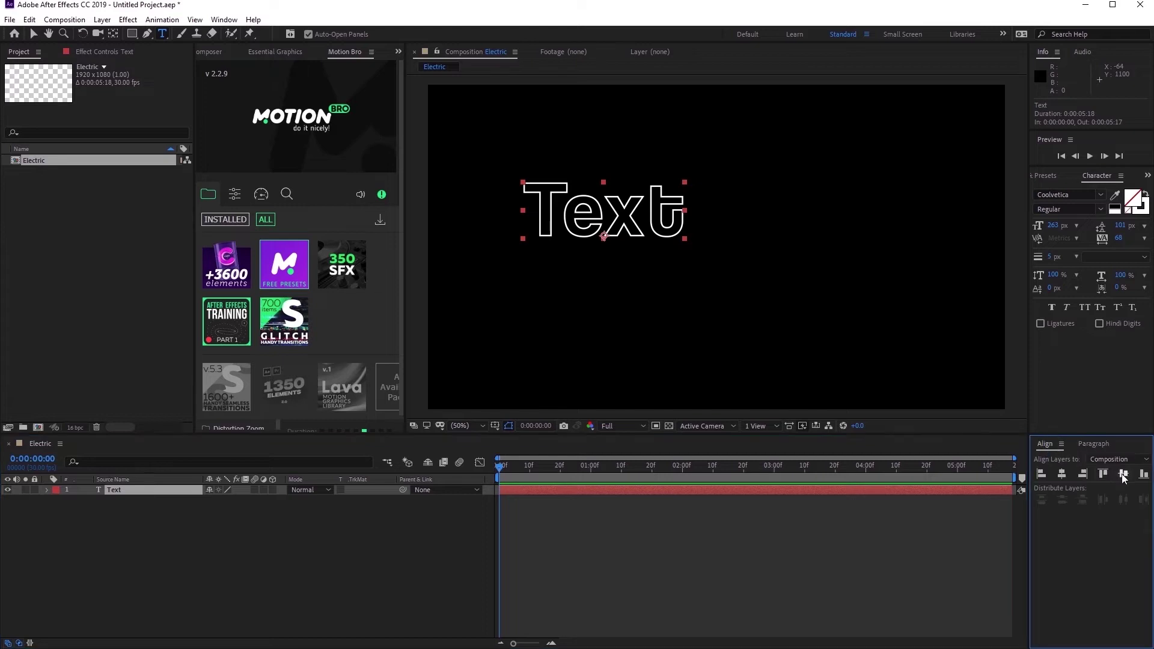
left_click(1061, 473)
left_click(1123, 473)
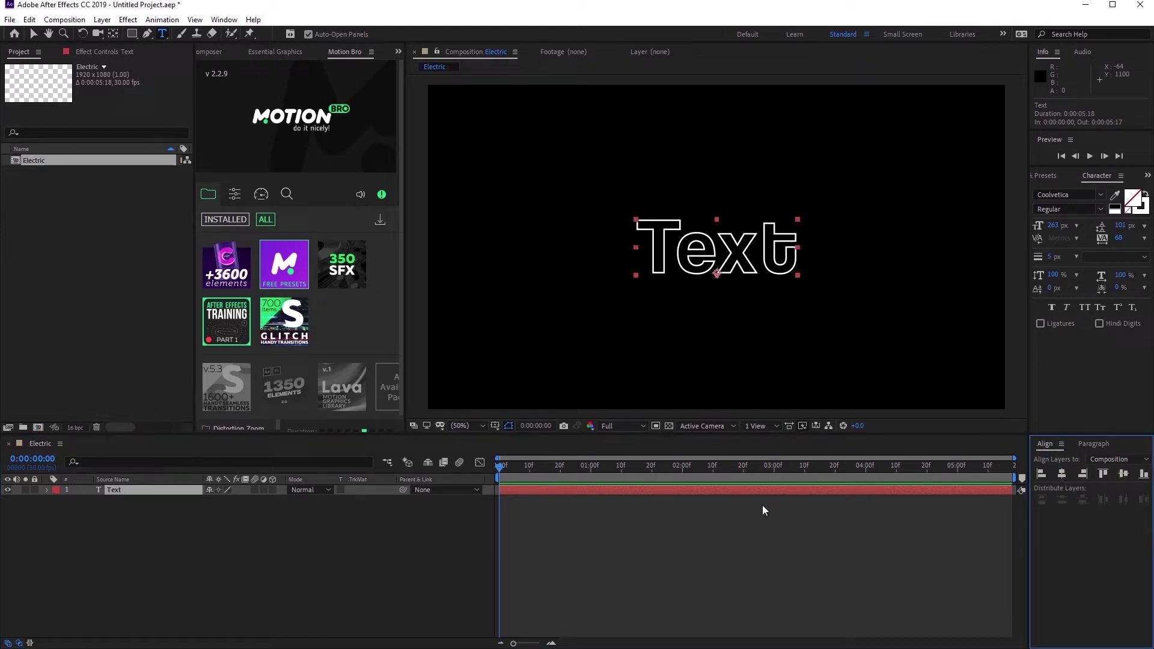
left_click(742, 524)
Set the Text layer's font size to 300 px.
left_click(654, 489)
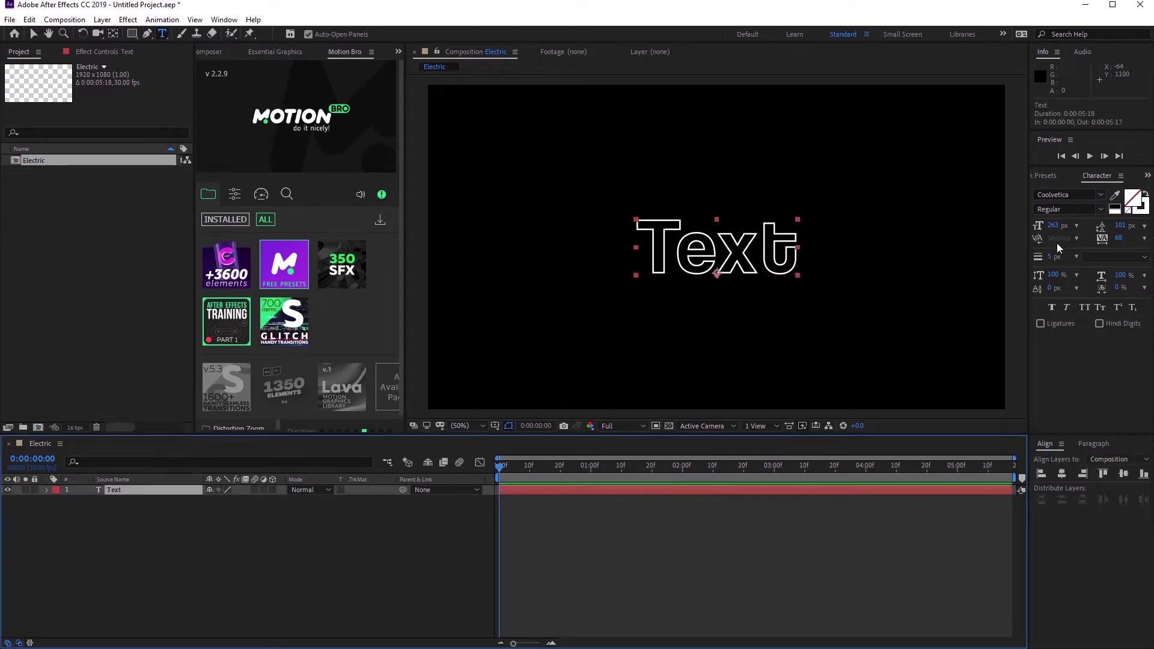
left_click(1055, 225)
type("300")
key("Return")
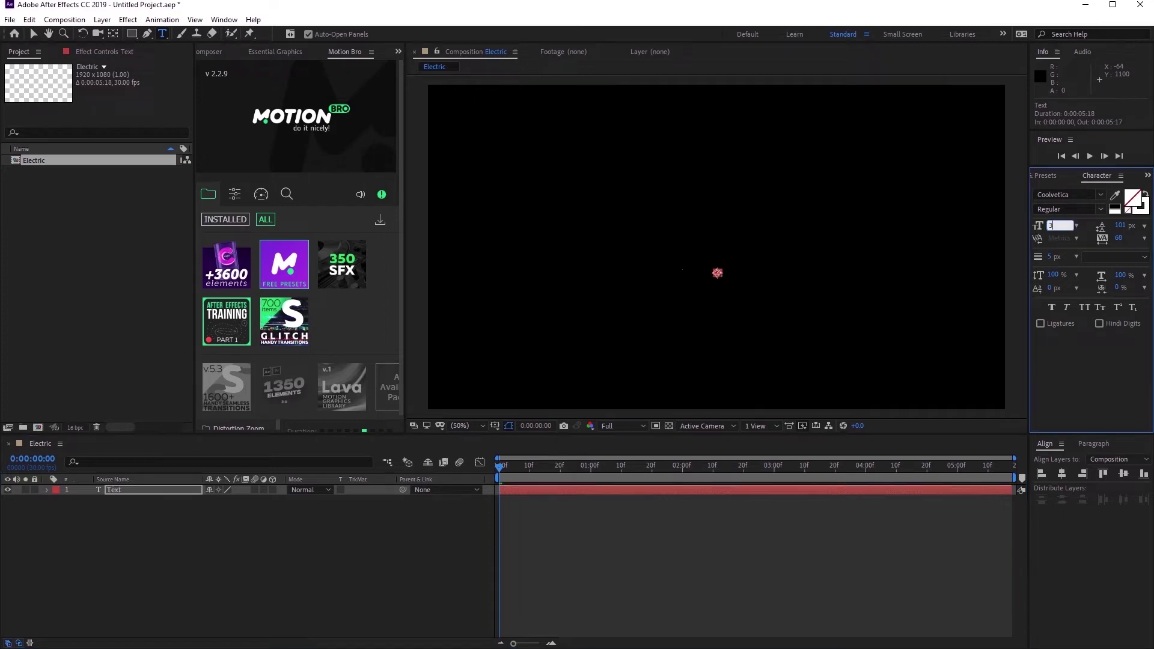
left_click(699, 567)
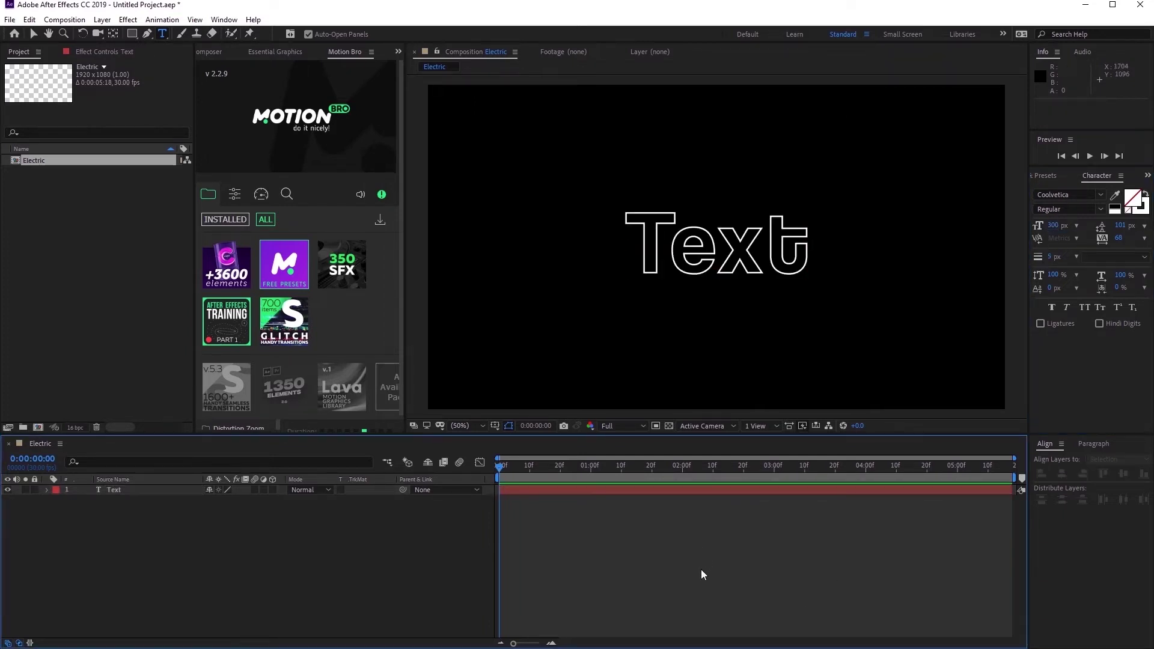
left_click(541, 489)
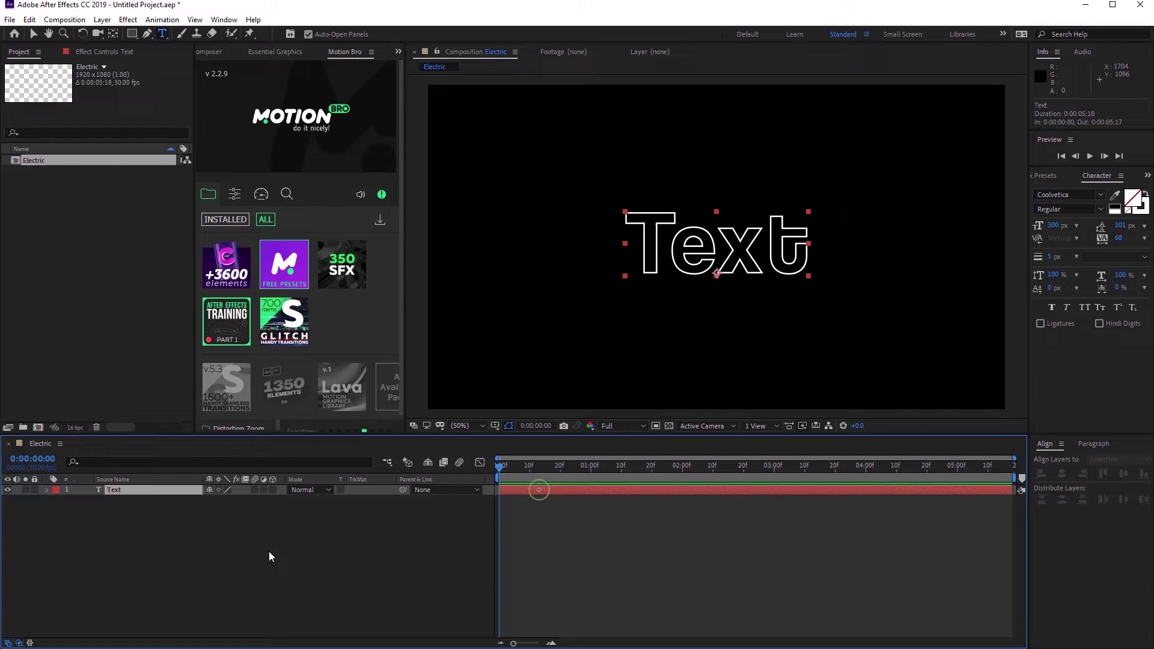
Add a black full-frame solid named 'Electric layer' above the Text layer.
left_click(237, 554)
right_click(173, 542)
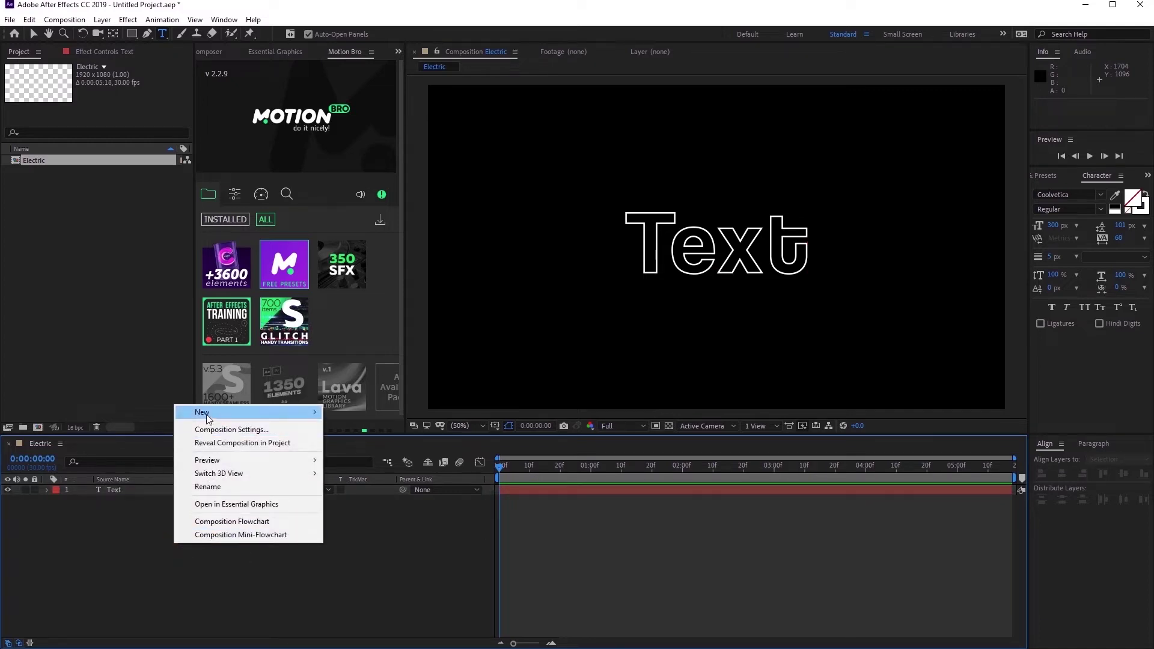
mouse_move(202, 412)
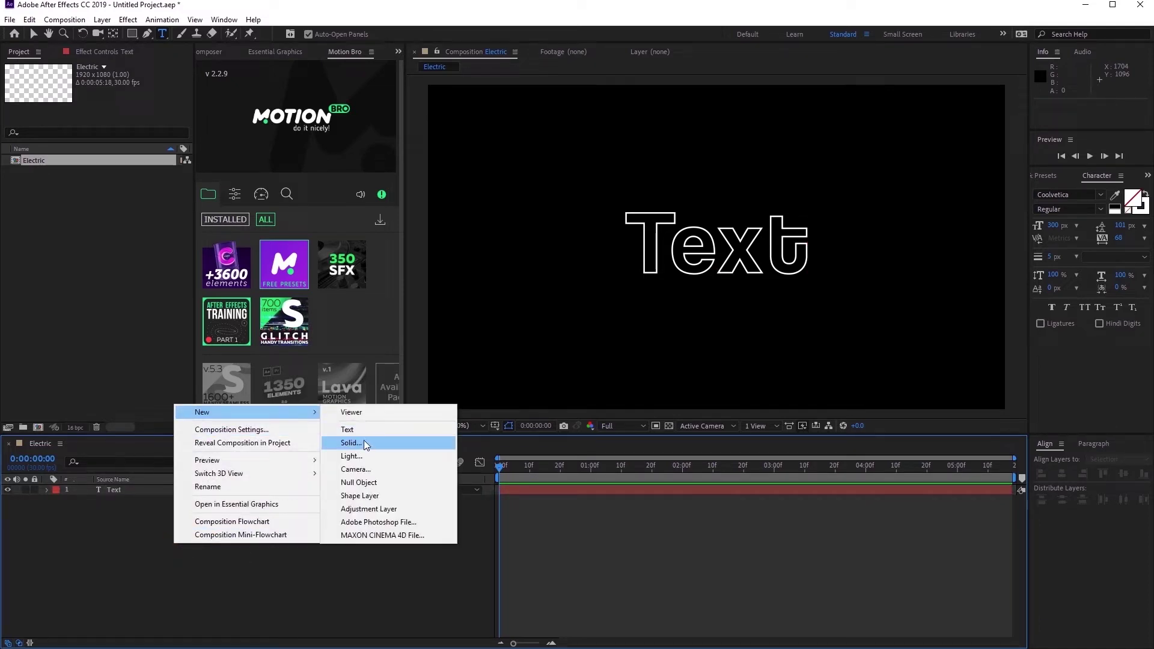
left_click(365, 445)
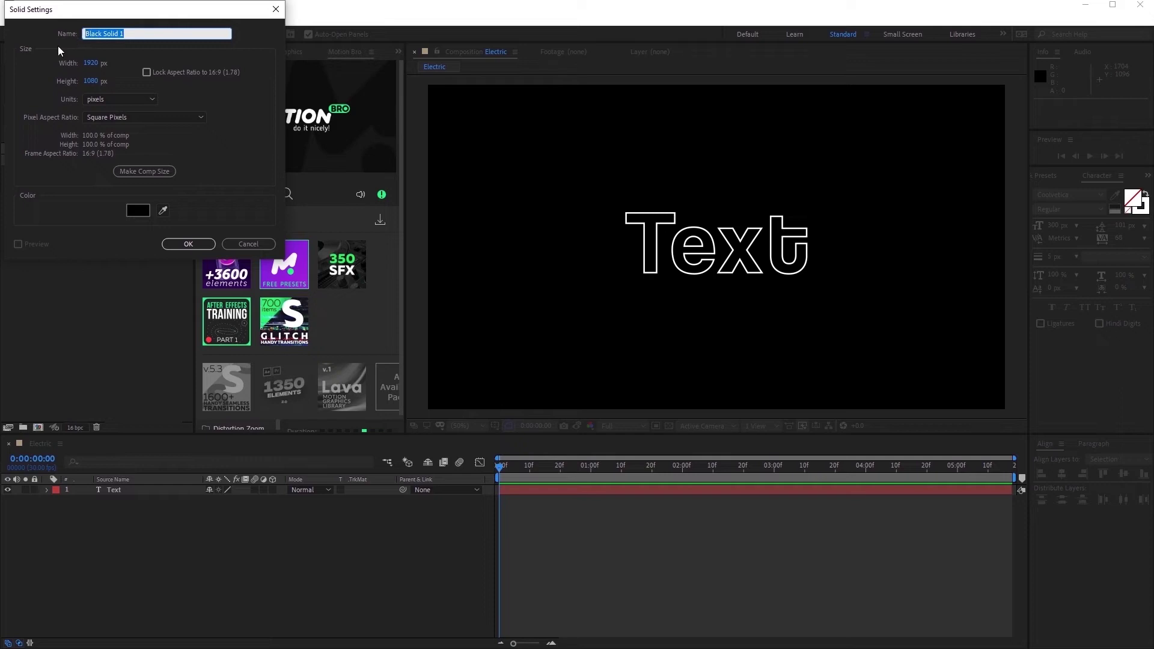
type("Electric layer")
left_click(144, 172)
left_click(188, 243)
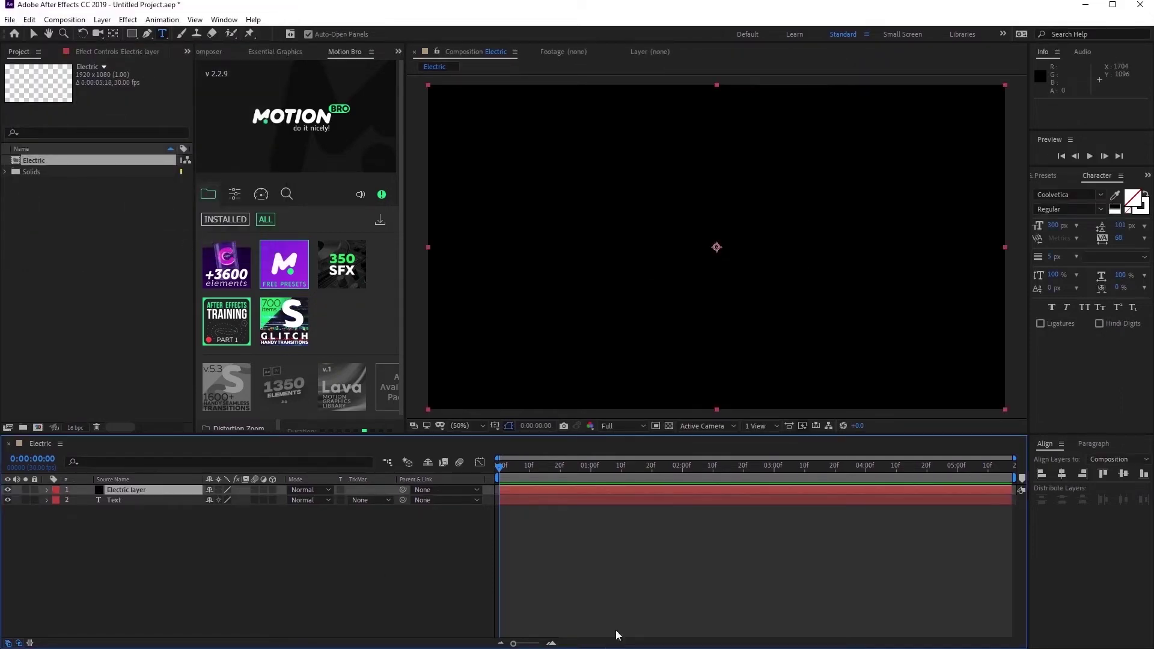
left_click(611, 549)
left_click(565, 493)
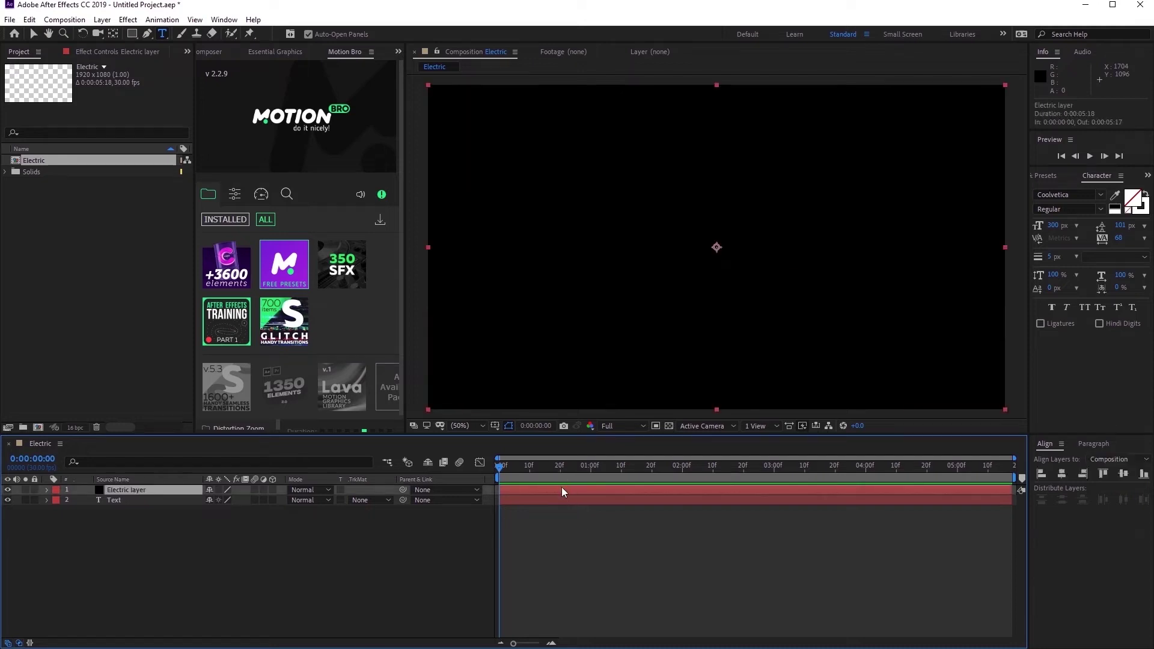
Apply the Saber effect to Electric layer and move that layer below Text.
left_click(1043, 176)
left_click(1060, 191)
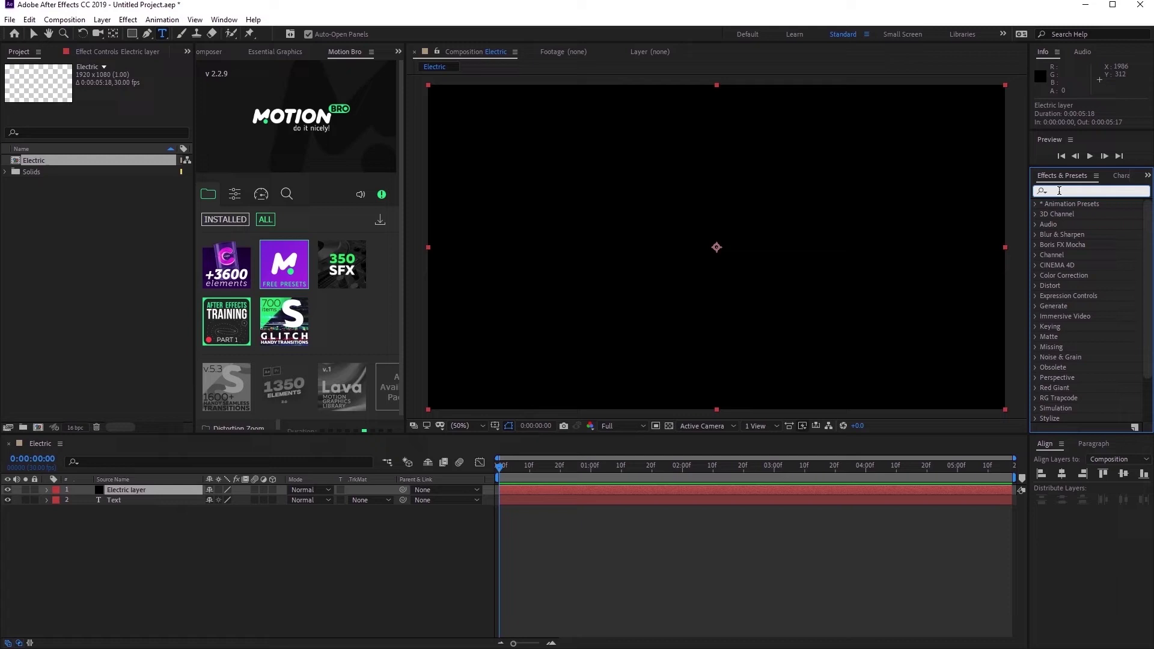
type("saber")
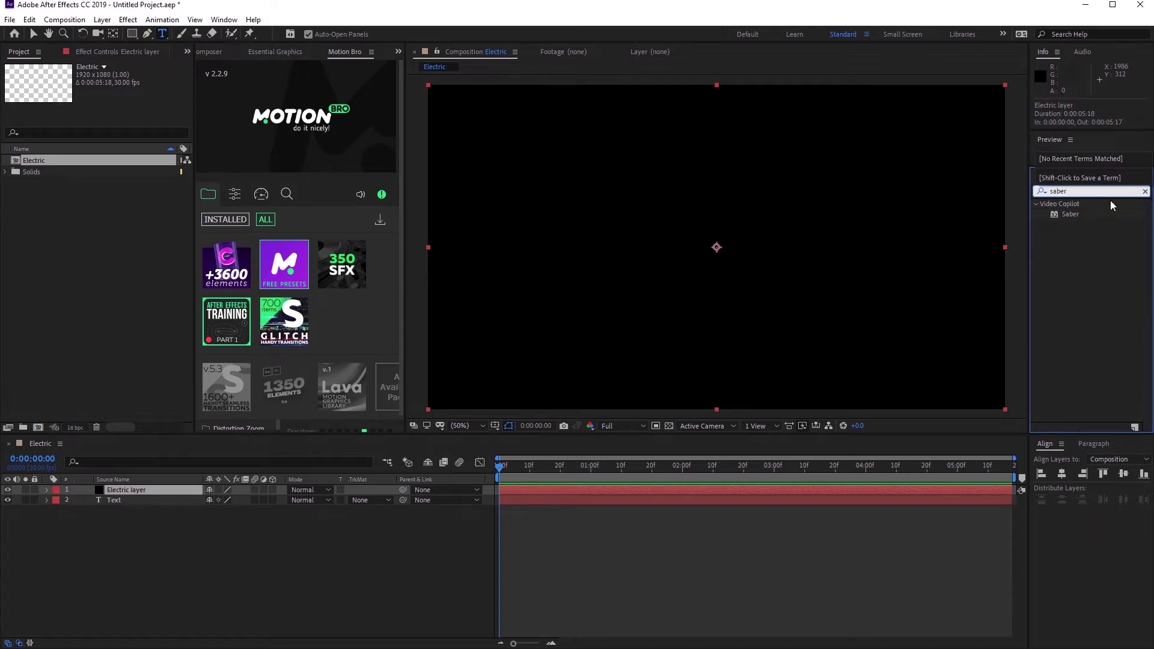
left_click_drag(1068, 218, 583, 494)
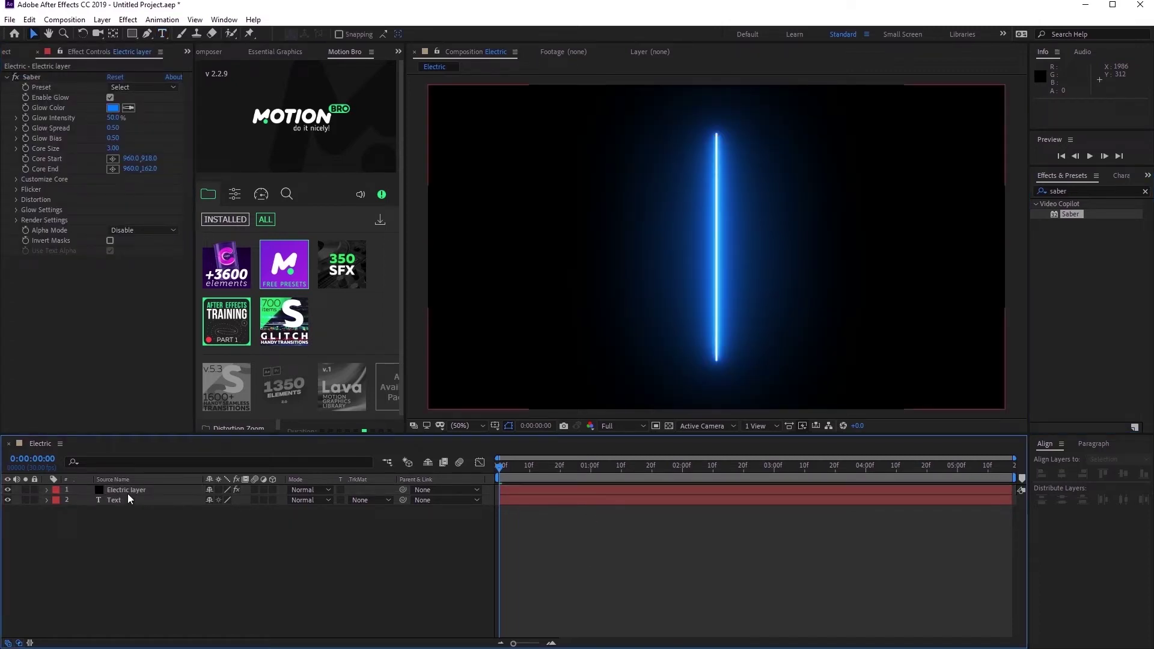
left_click_drag(125, 490, 126, 520)
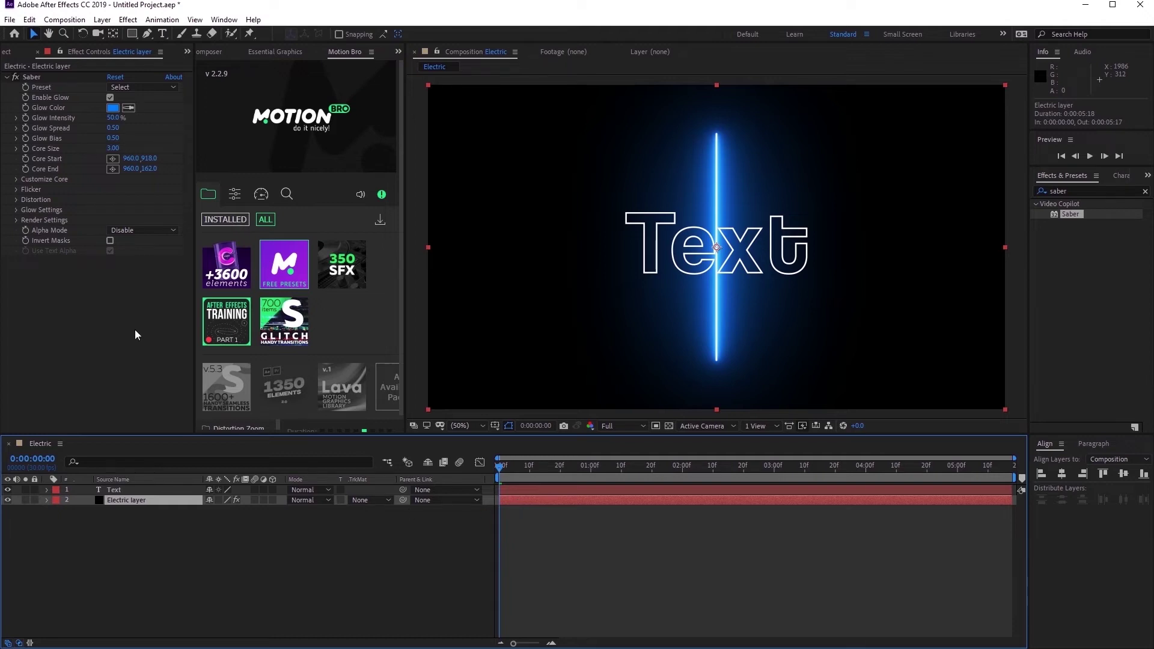
Set the Saber preset to Electric and reveal the Customize Core settings.
left_click(124, 86)
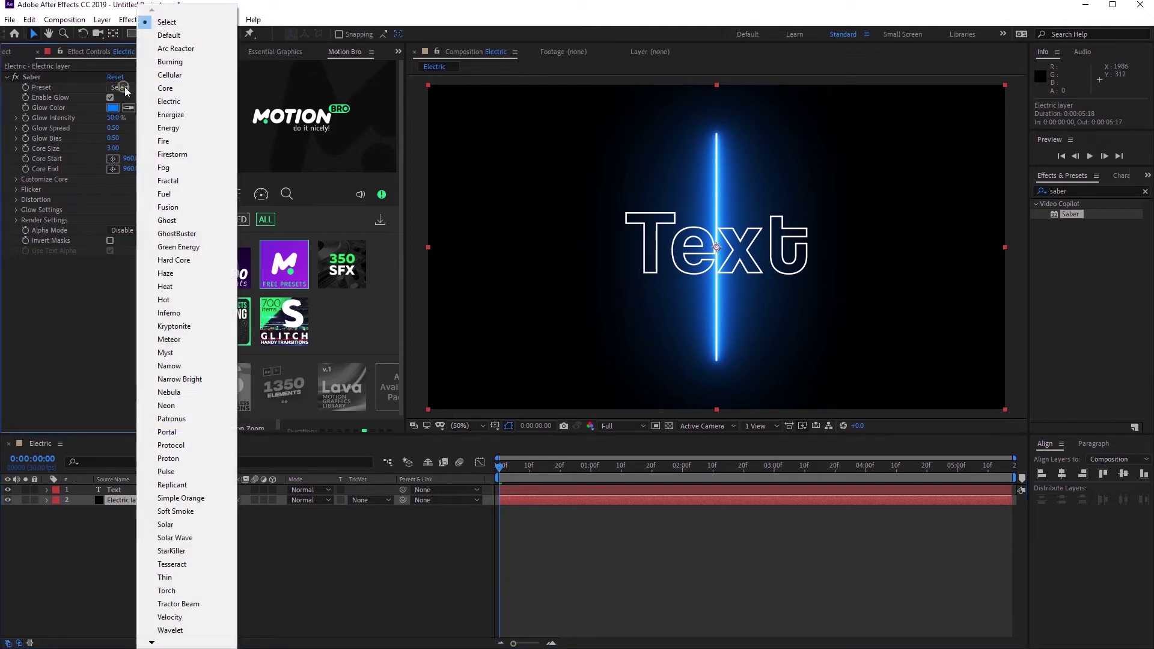
left_click(169, 104)
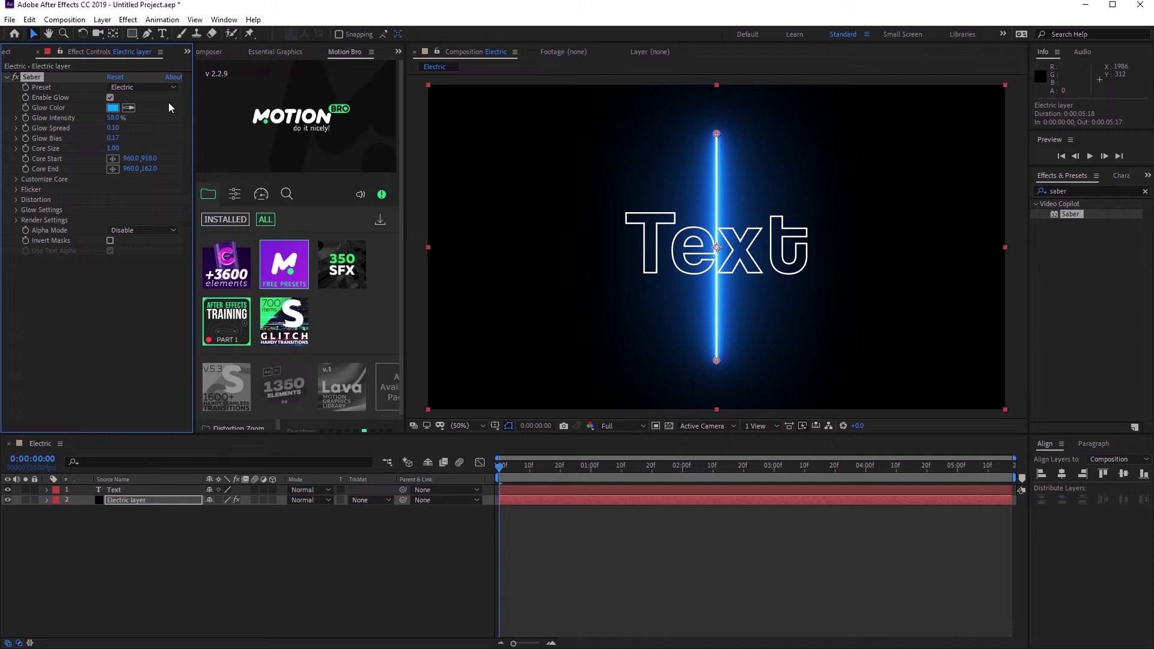
left_click(15, 180)
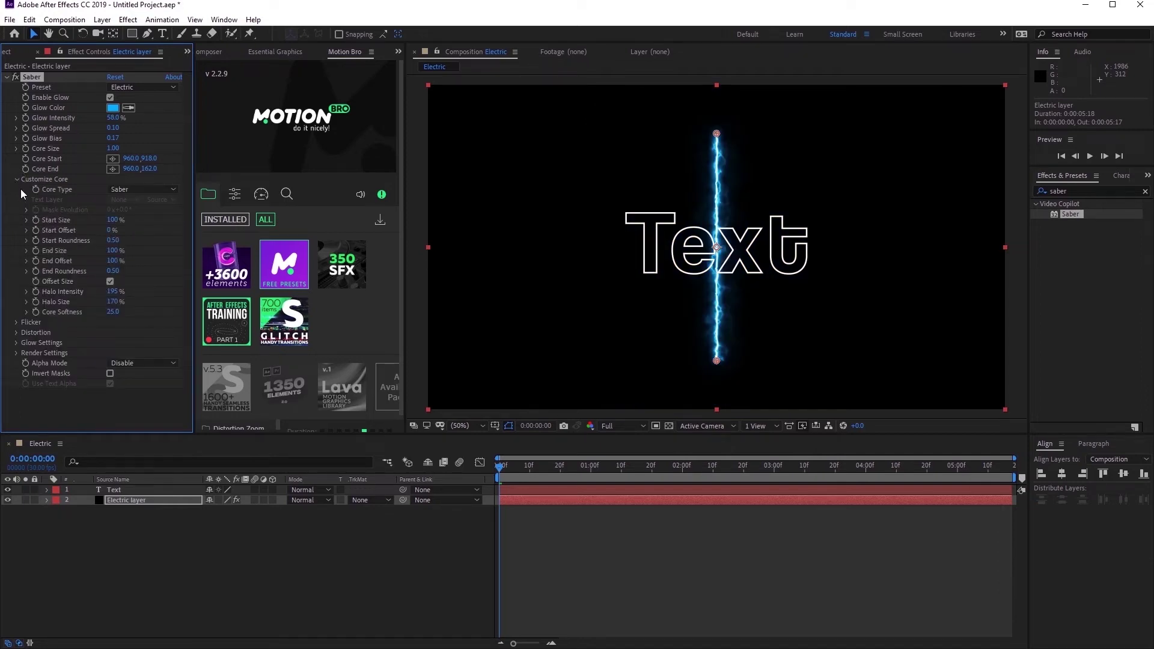
Set Saber's Core Type to Text Layer with '1. Text' as the source.
left_click(143, 189)
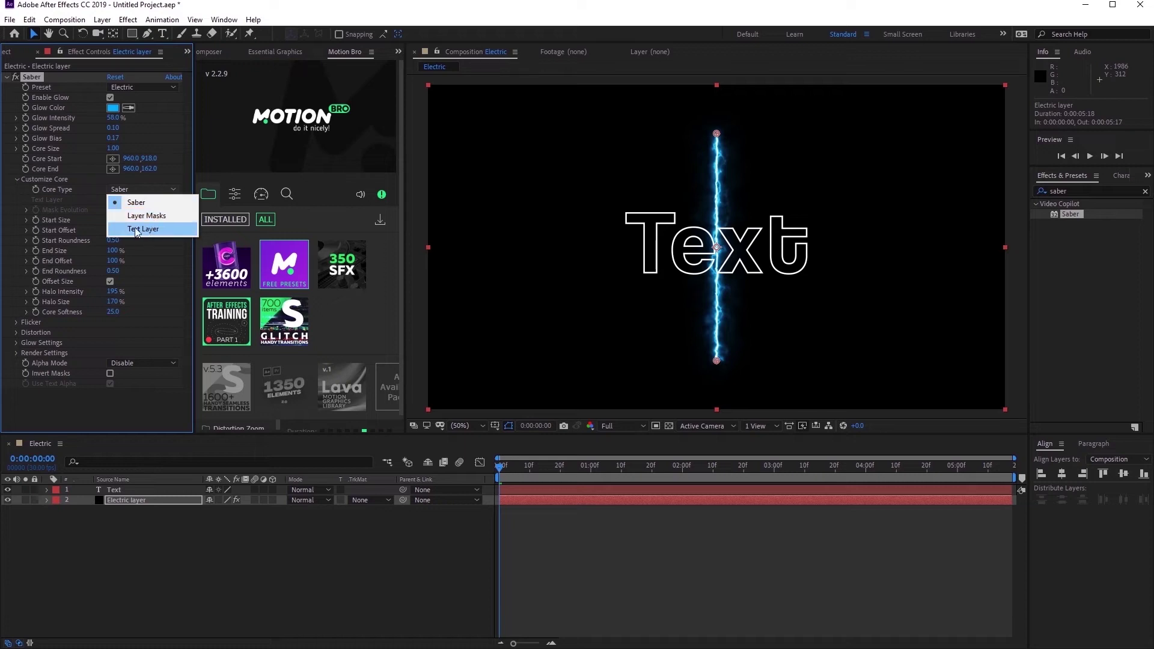
left_click(138, 229)
left_click(123, 199)
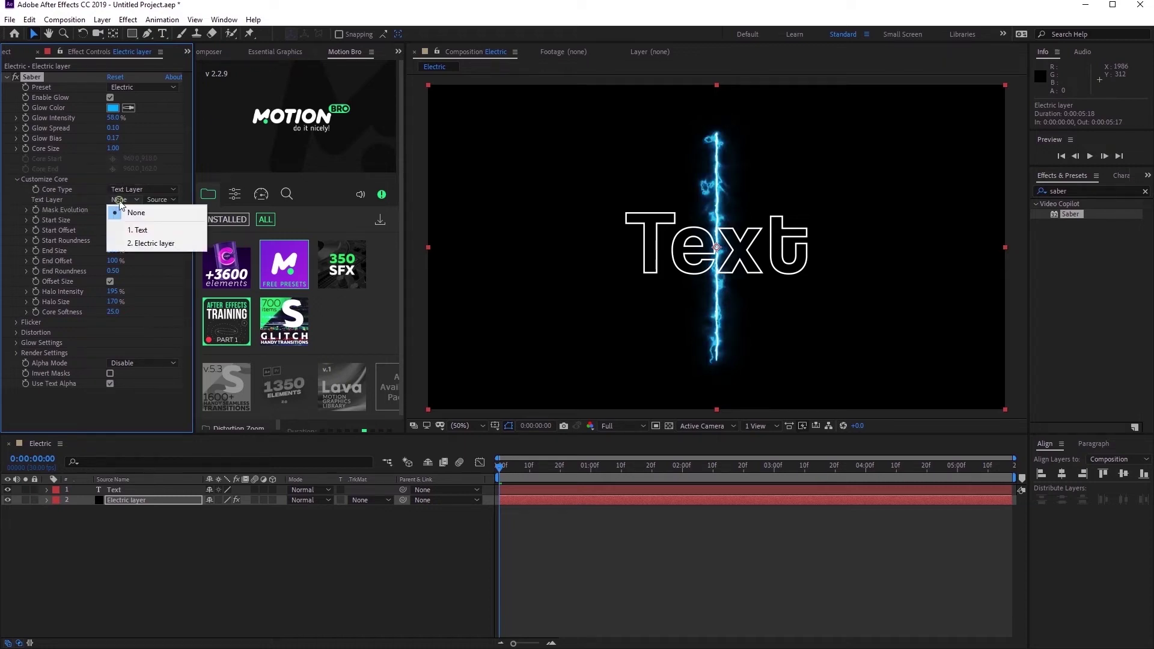
left_click(149, 234)
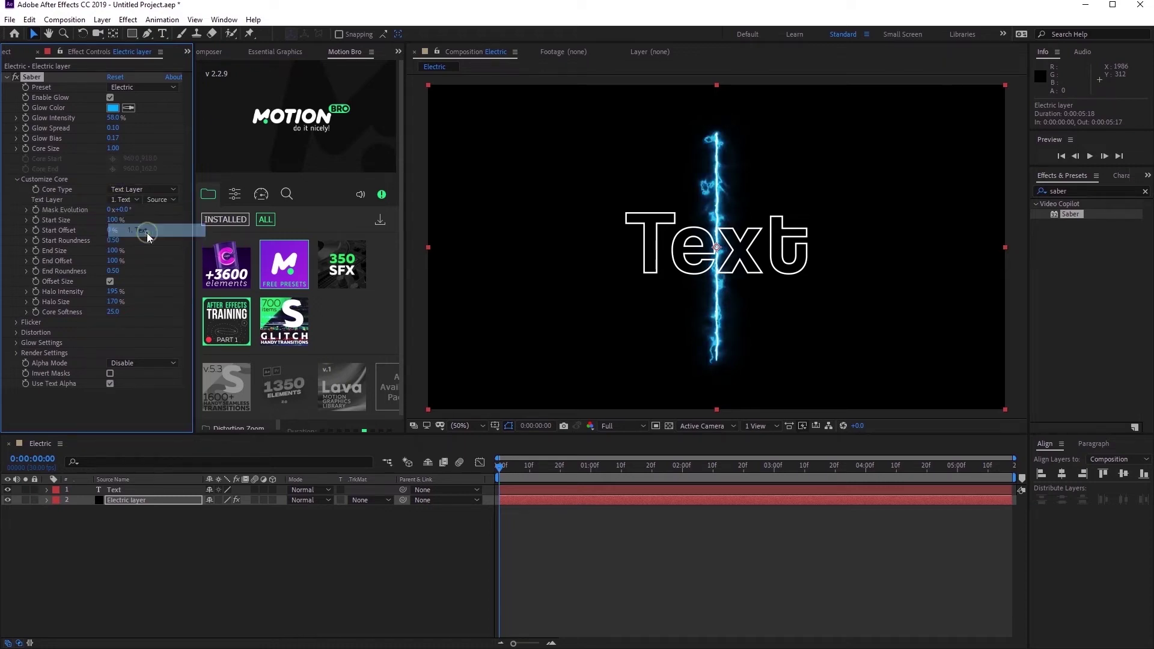
Scrub and preview the glowing text animation at Quarter resolution.
left_click(617, 562)
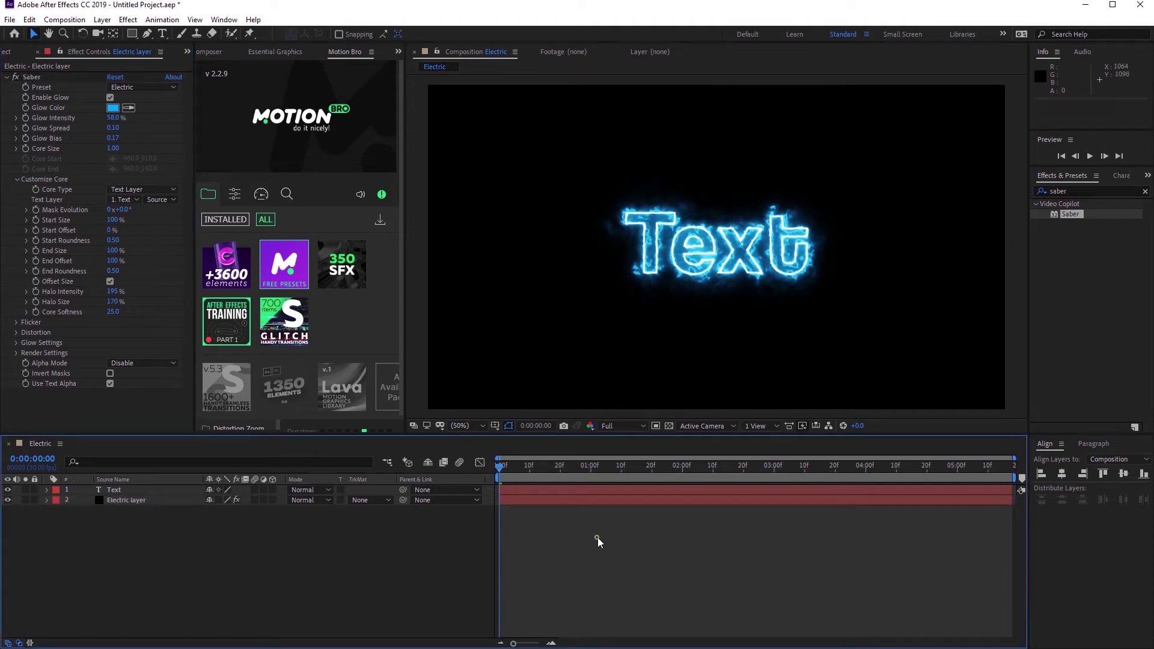
mouse_move(502, 467)
left_mouse_down()
mouse_move(597, 485)
mouse_move(446, 518)
left_mouse_up()
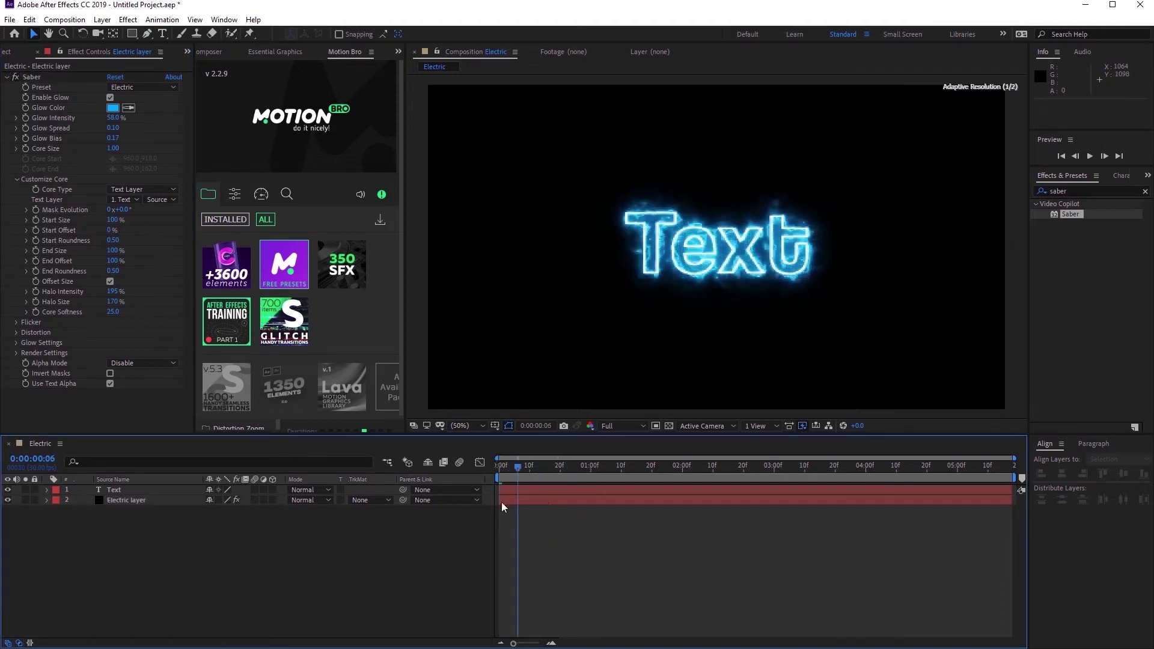
key("space")
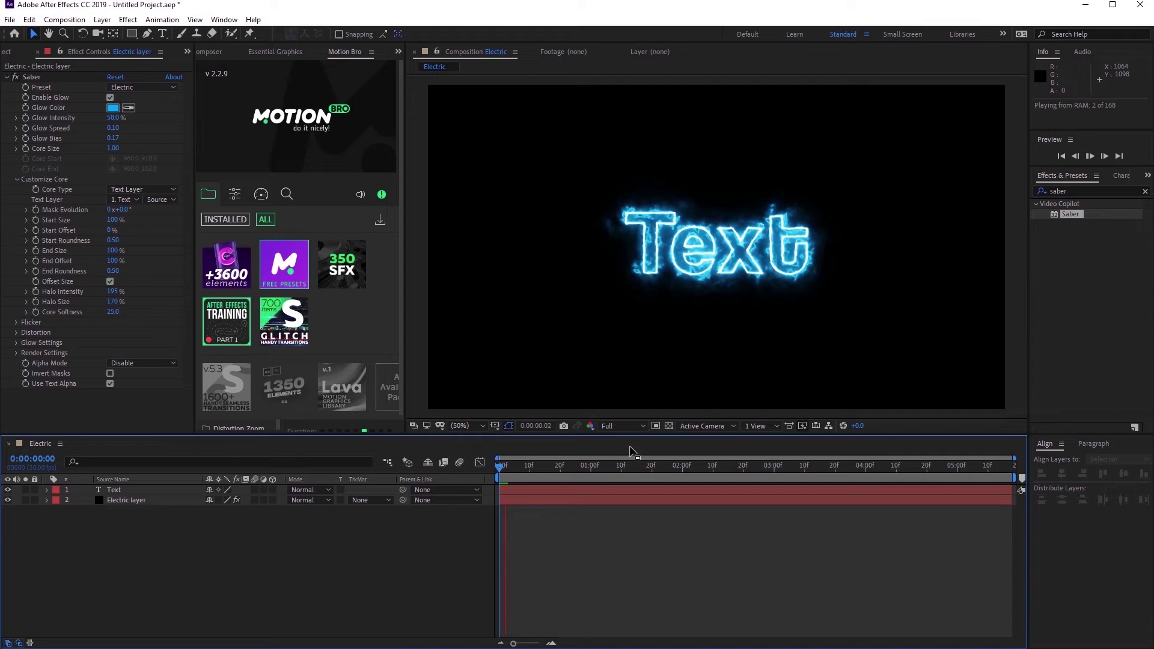
left_click(619, 426)
left_click(622, 494)
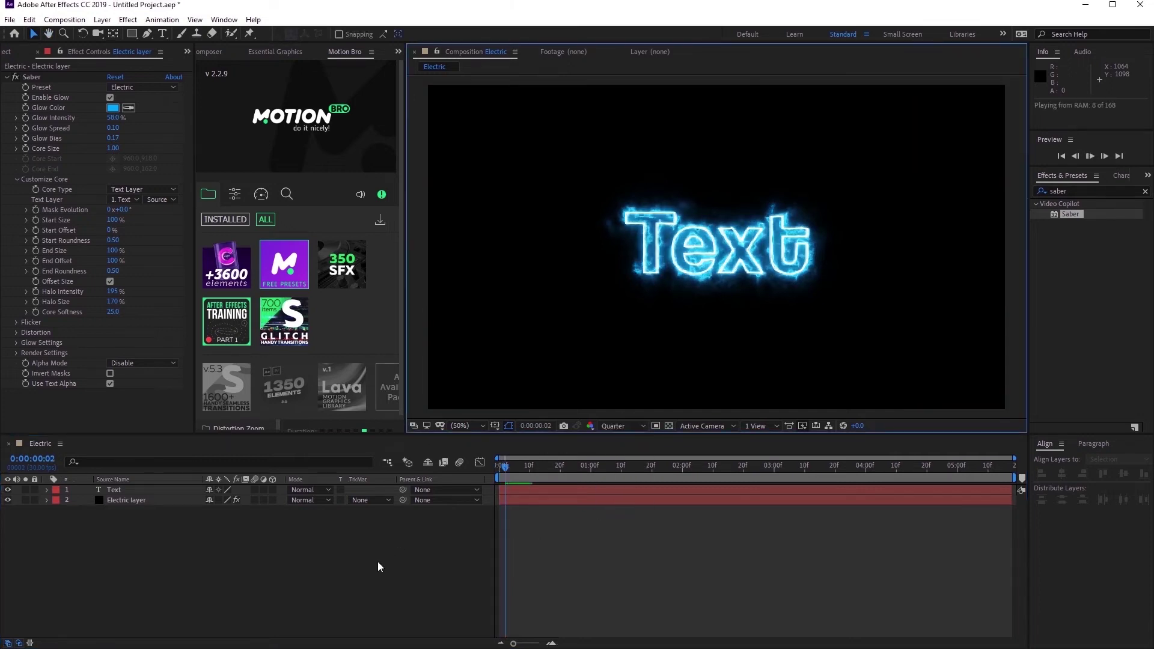
Add a black full-frame solid called 'BG' above all other layers.
right_click(135, 544)
mouse_move(203, 412)
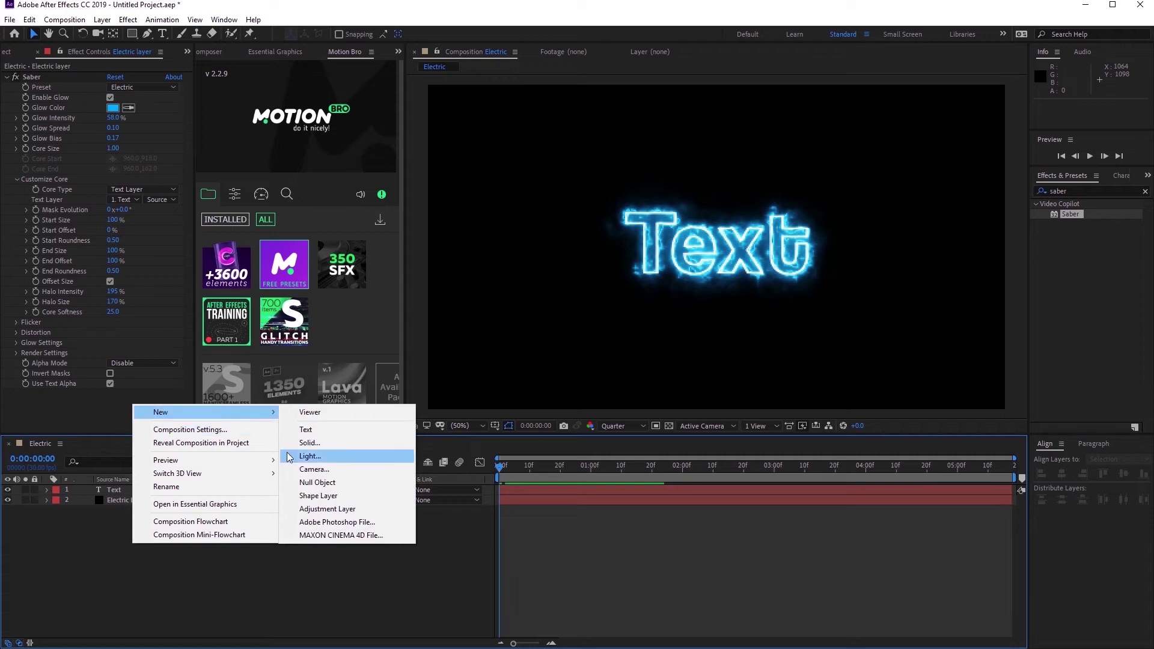
left_click(305, 442)
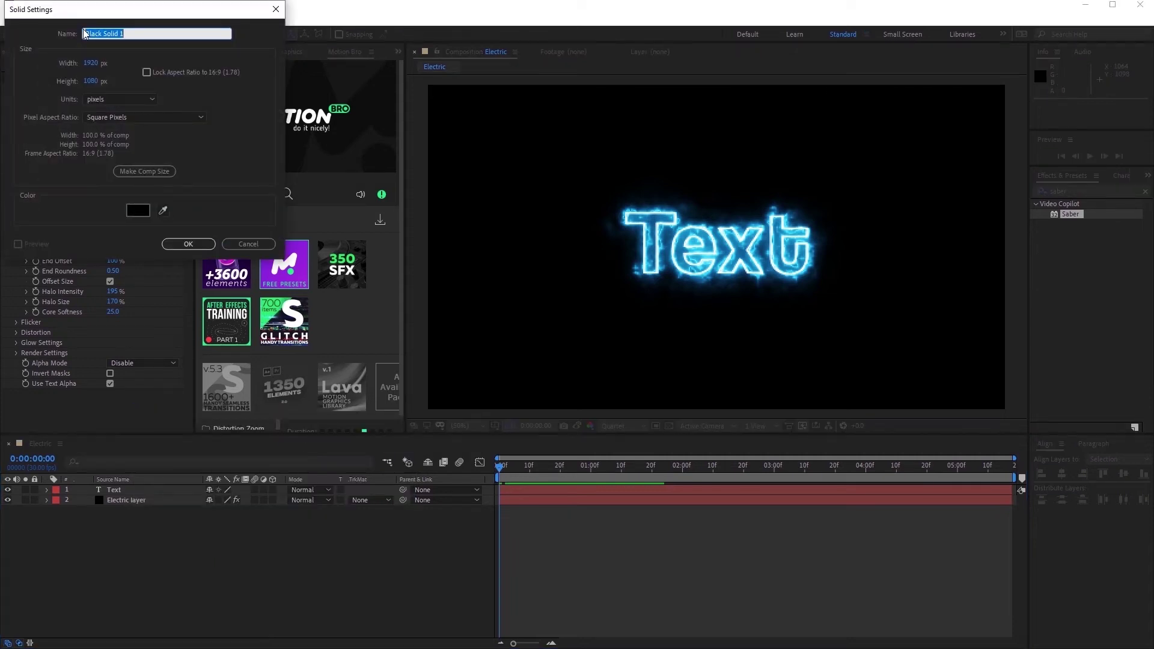
type("BG")
left_click(144, 172)
left_click(188, 244)
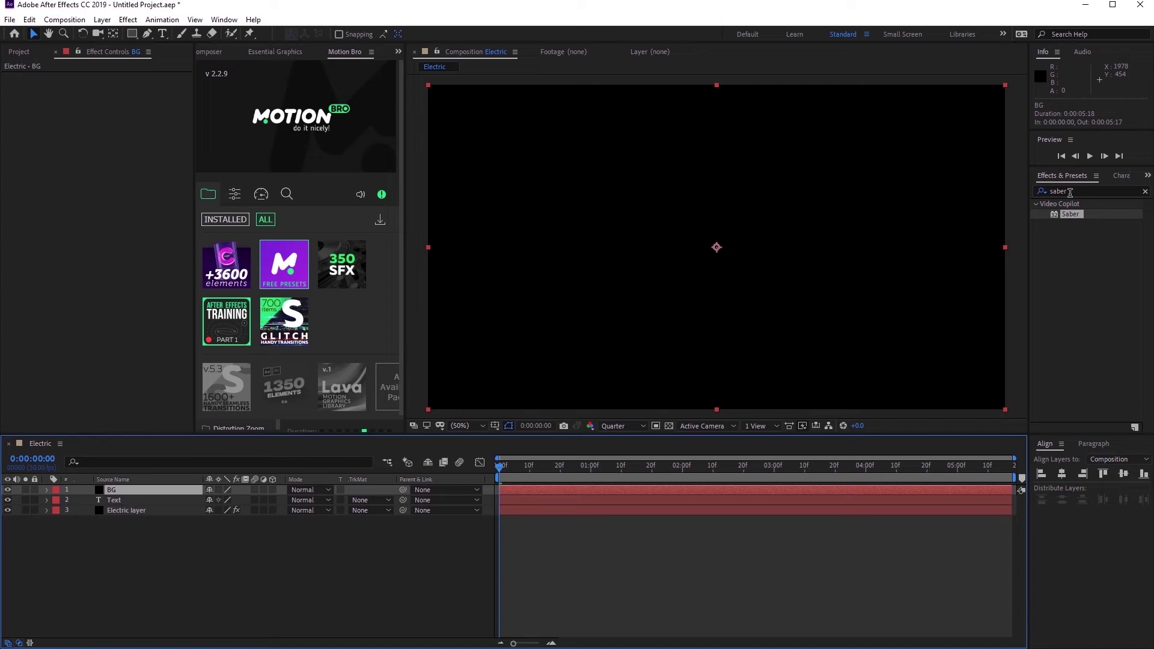
Search the effects for 'gradient ramp' and apply Gradient Ramp to the BG solid.
left_click(1070, 191)
key("BackSpace")
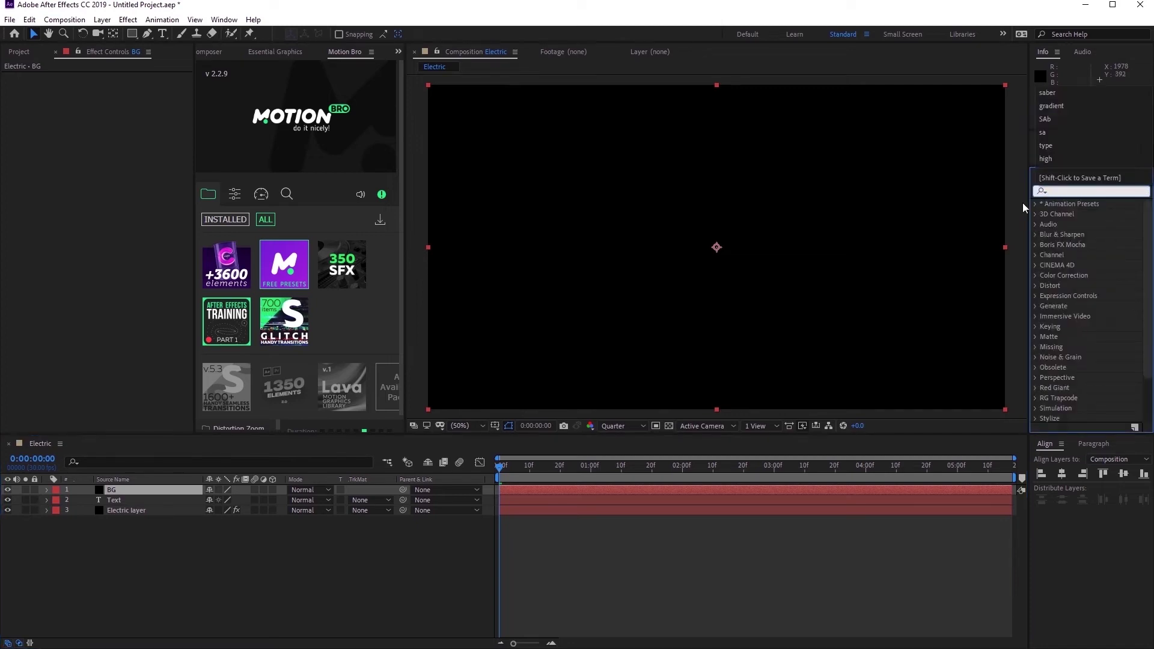
type("gra")
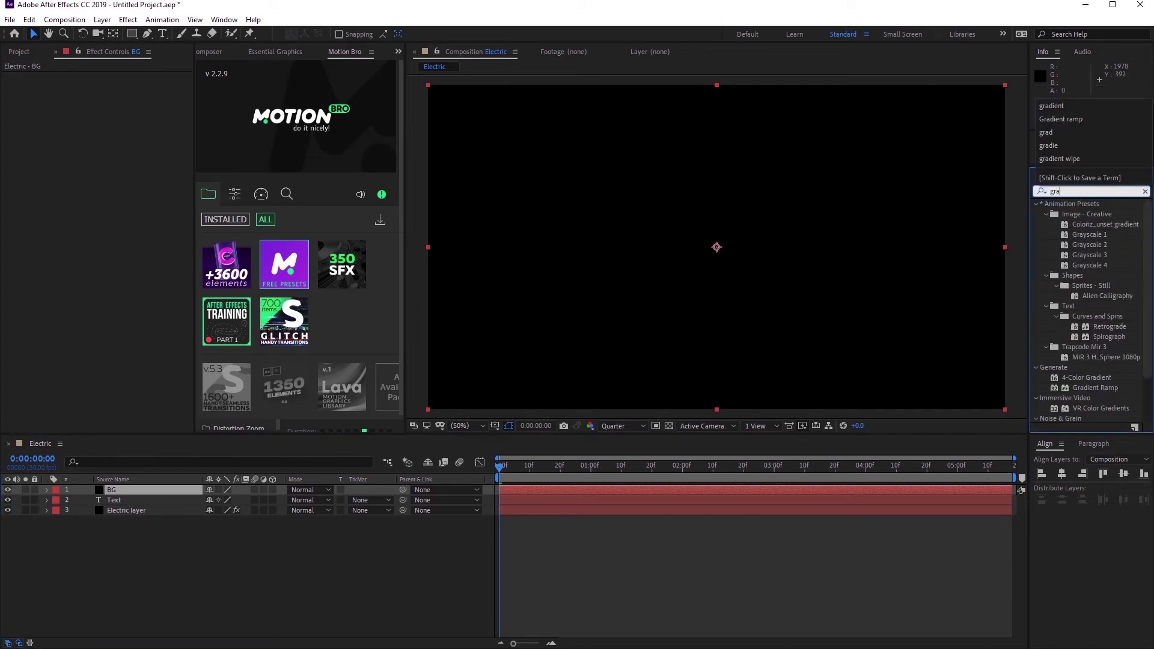
type("dient ramp")
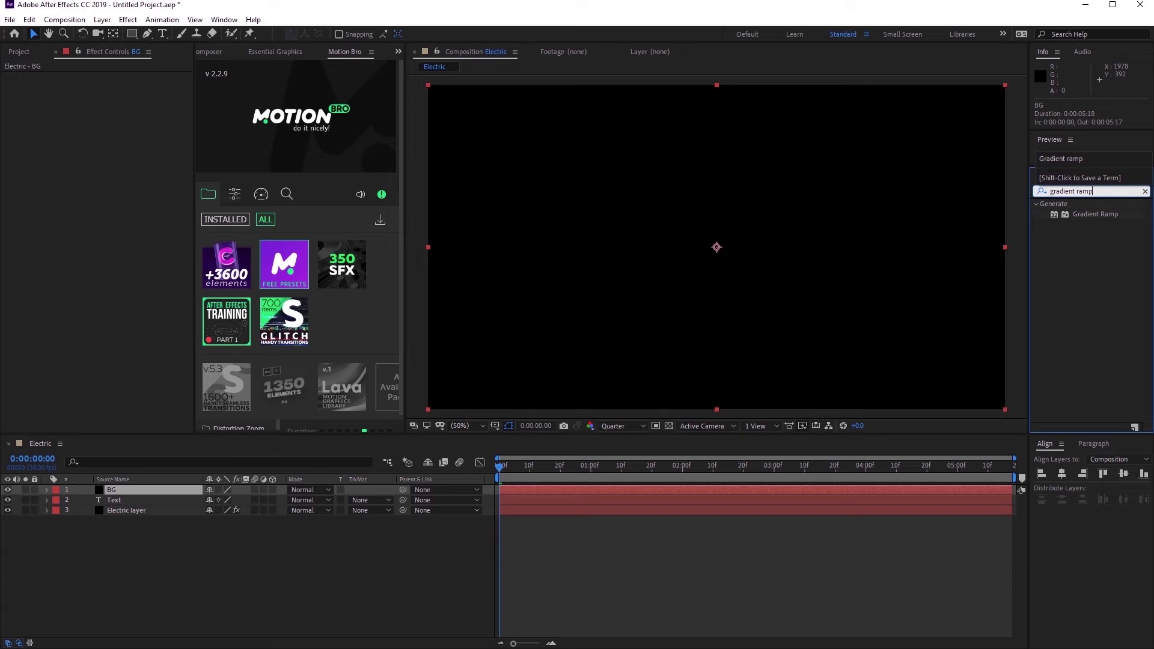
left_click_drag(1095, 214, 605, 495)
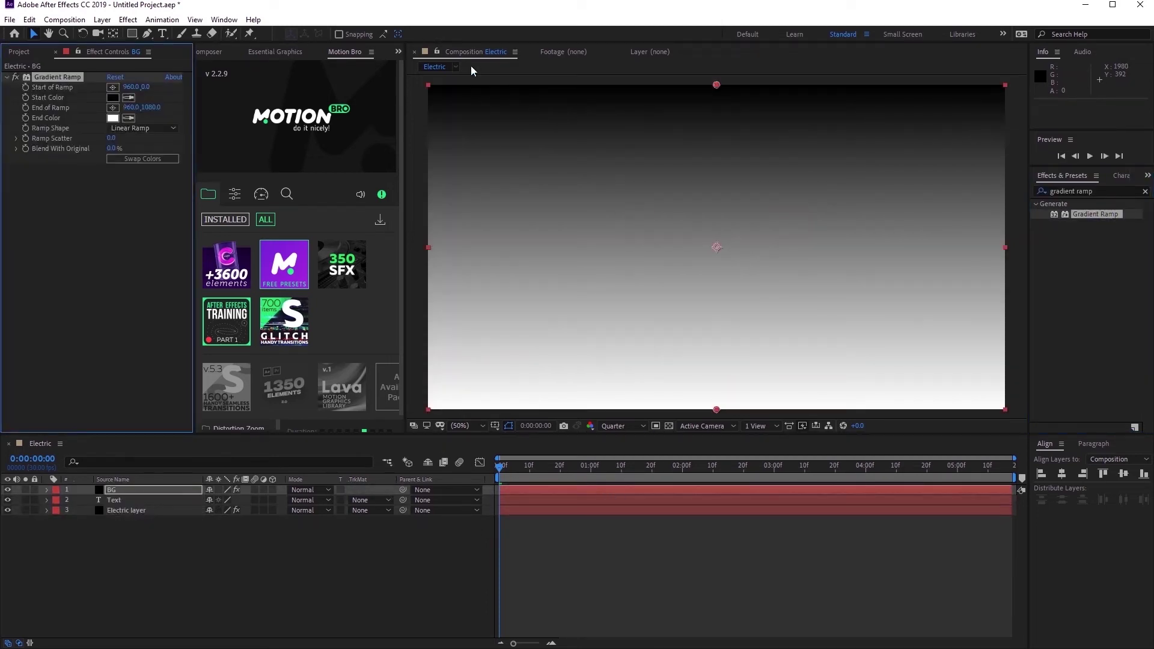
Centre the BG ramp's start point and set Ramp Shape to Radial.
left_click_drag(717, 86, 715, 247)
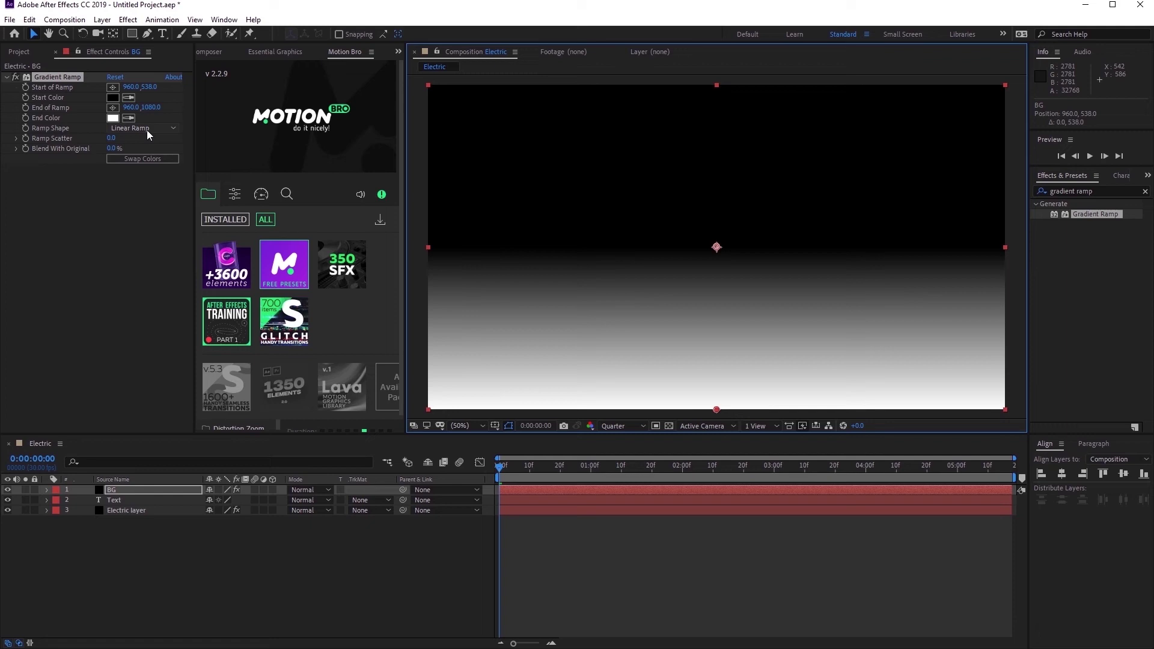
left_click(147, 128)
left_click(149, 153)
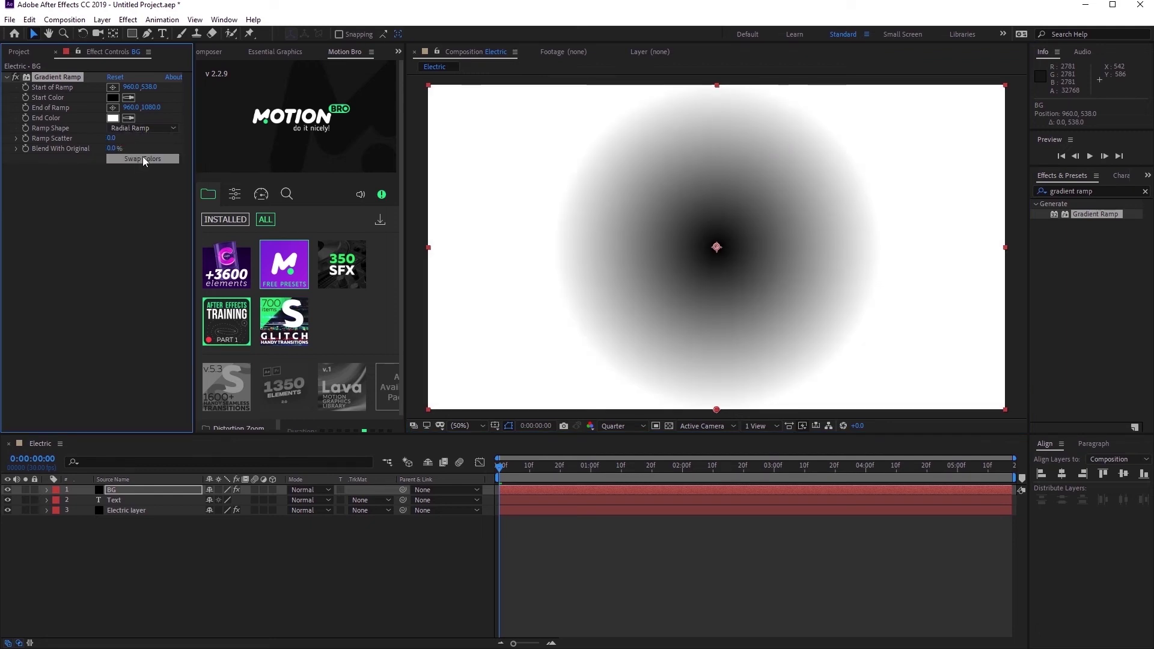
Make the ramp end colour dark grey, swap colours, widen it, and blend 34% with original.
left_click(113, 117)
left_click(13, 139)
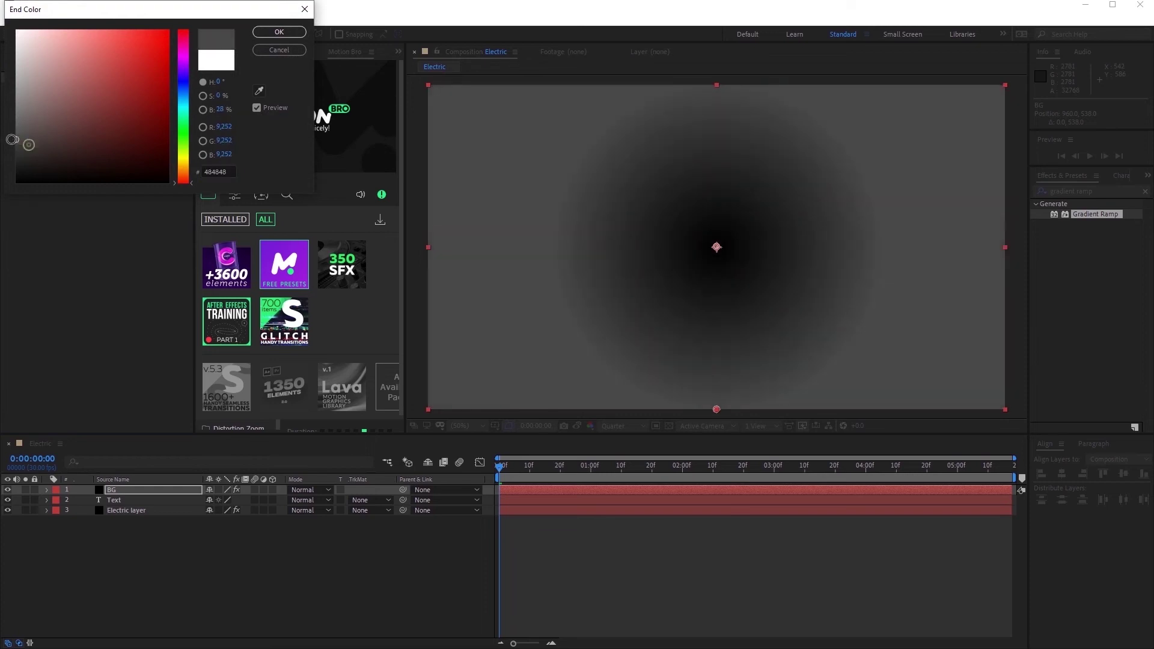
left_click(294, 31)
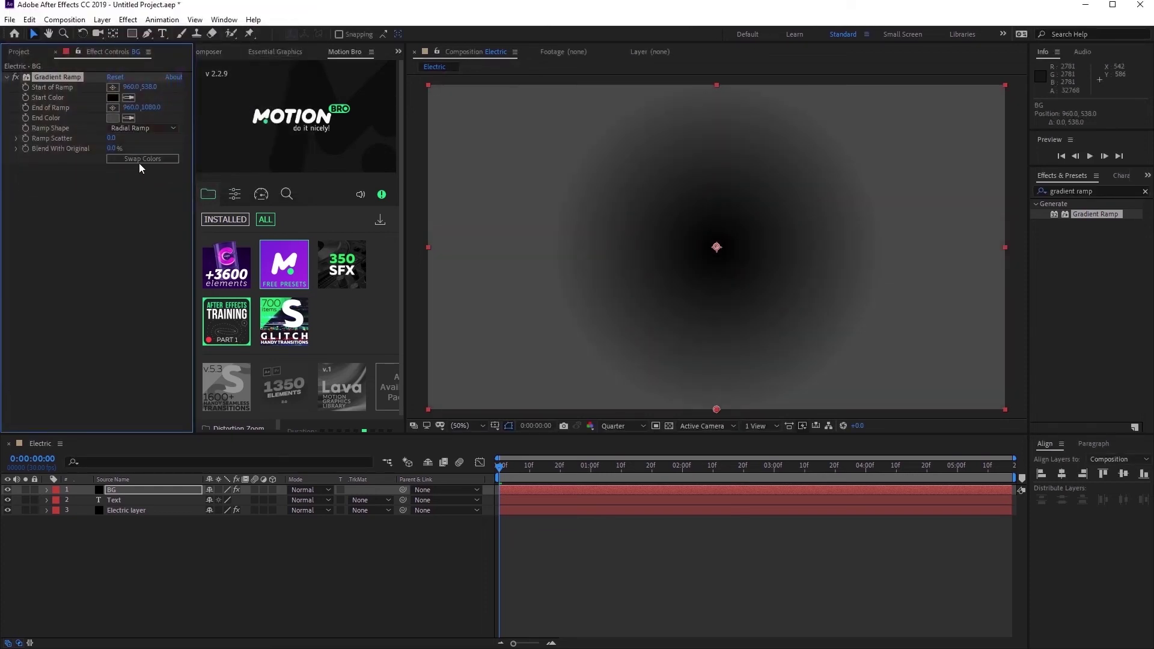
left_click(140, 158)
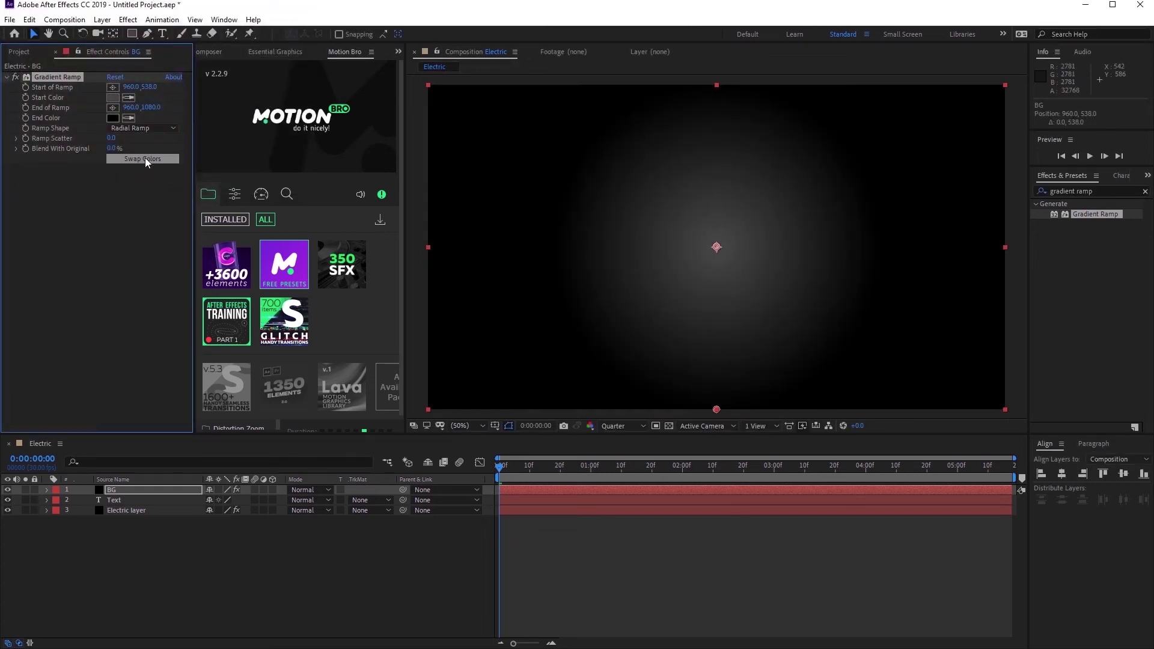
left_click_drag(151, 109, 280, 106)
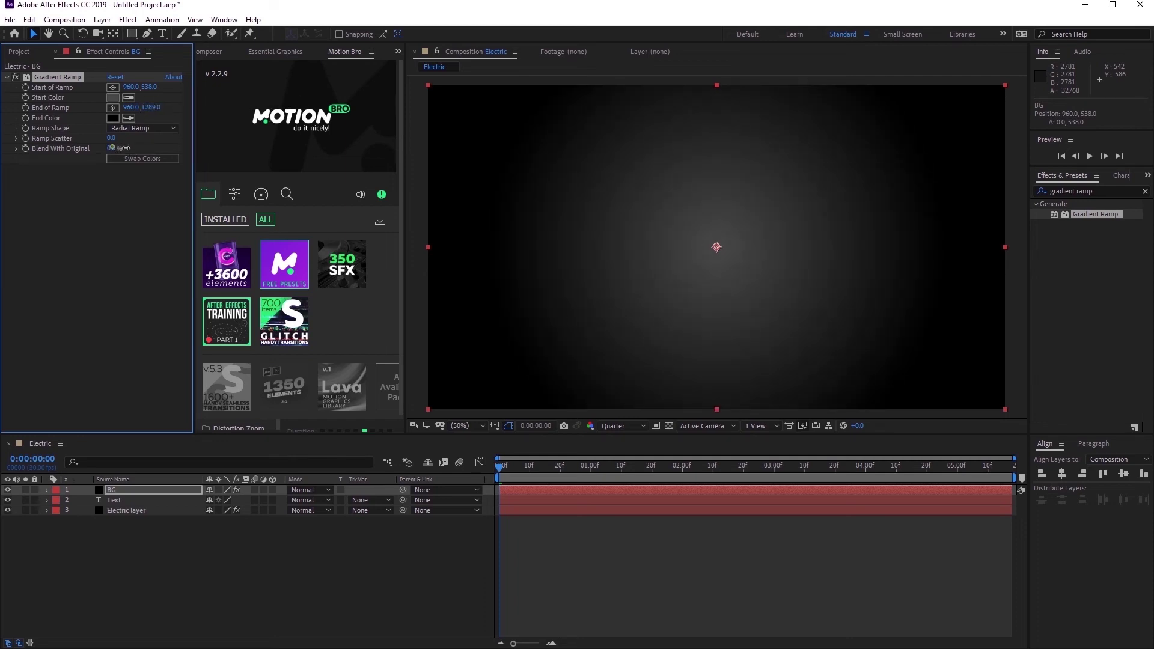
left_click_drag(120, 147, 127, 158)
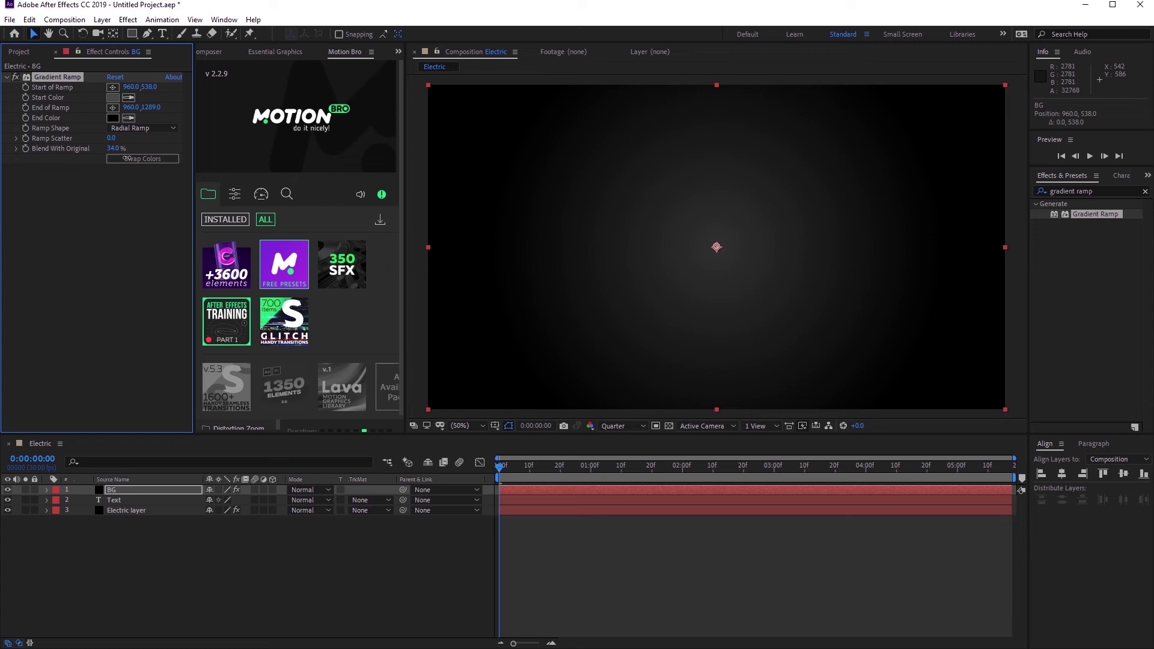
Move the BG layer below the Electric layer, then select Electric.
left_click(690, 550)
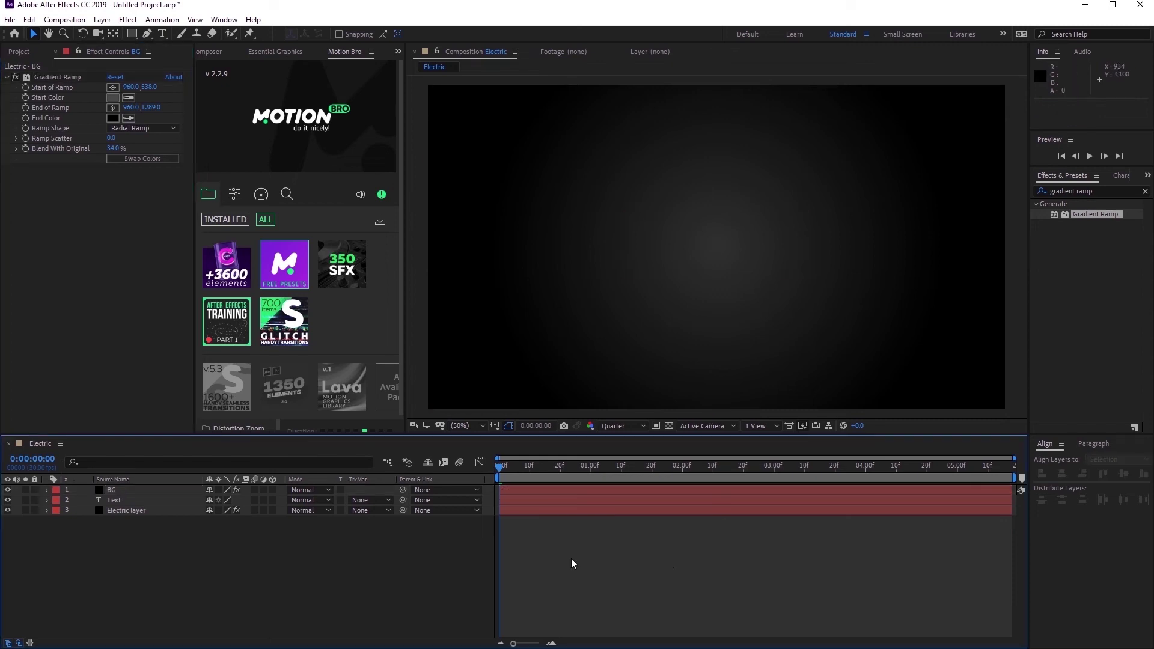
left_click_drag(113, 490, 121, 532)
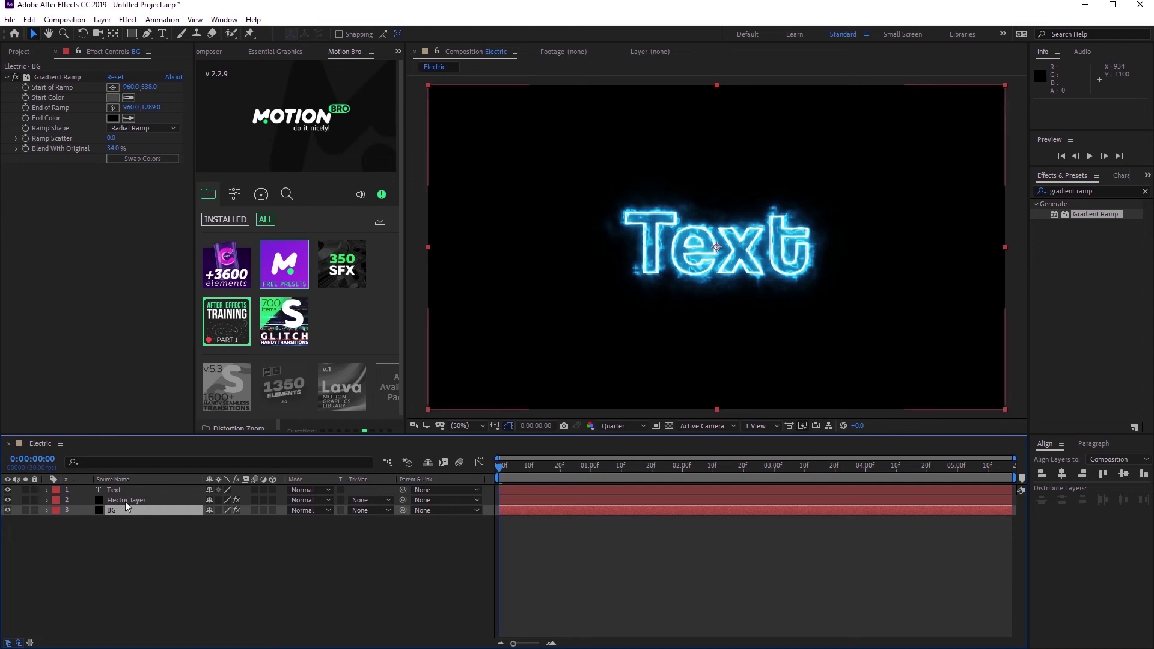
left_click(127, 500)
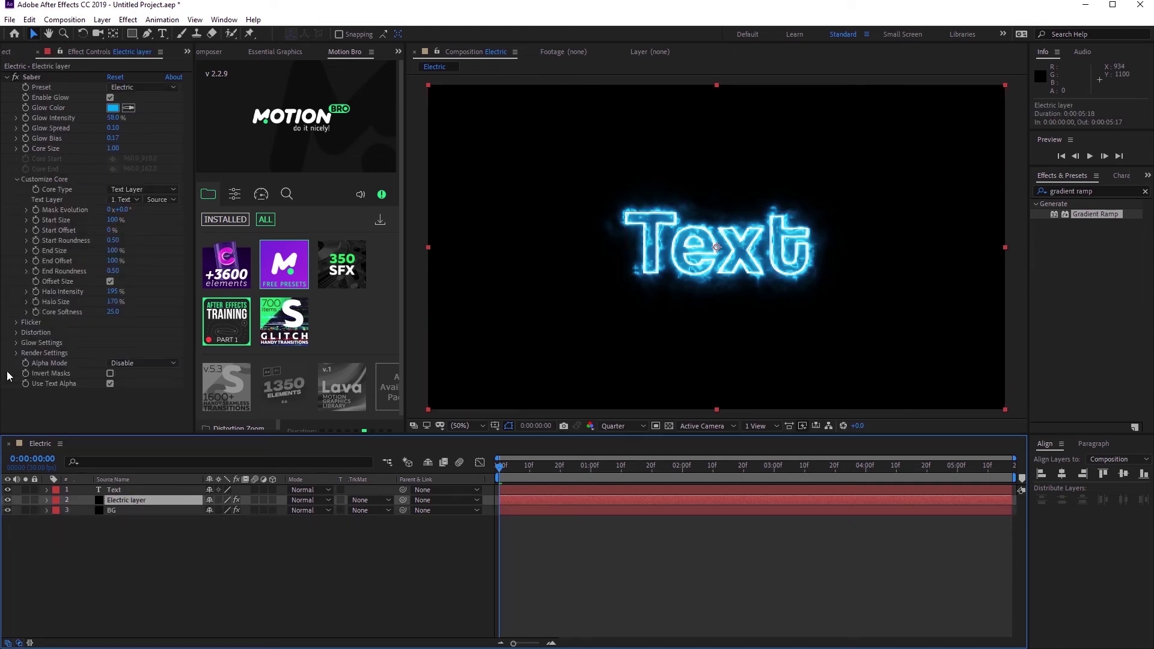
Change the Electric layer's Saber Composite Settings from Black to Transparent.
left_click(16, 352)
scroll(18, 355, "down", 1)
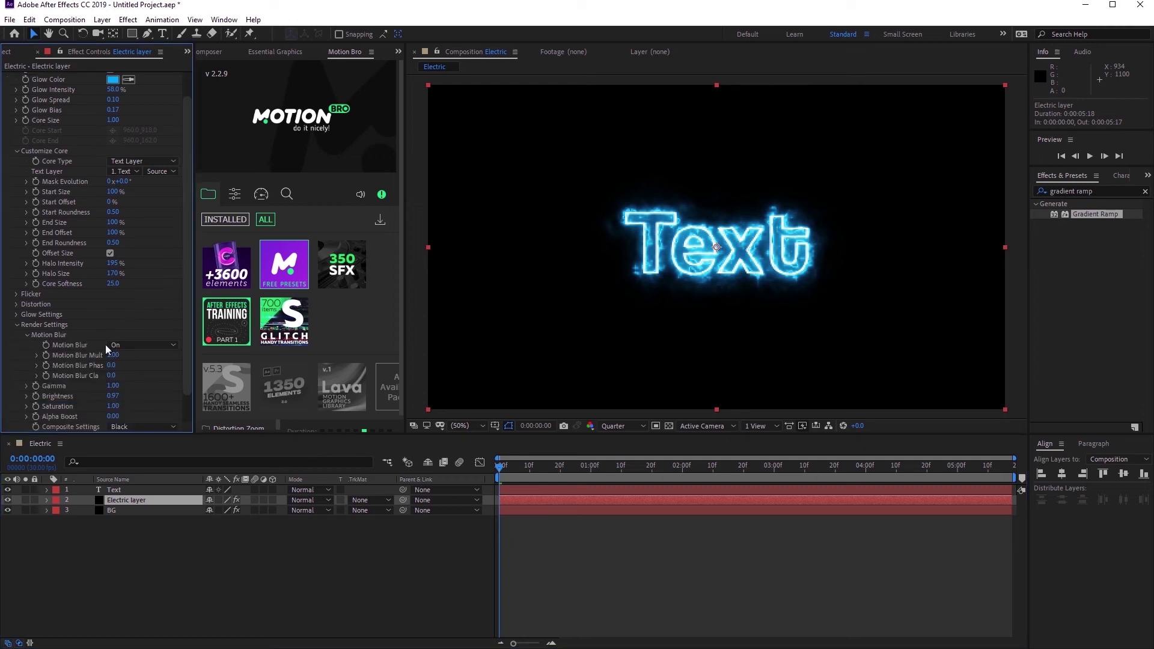
scroll(105, 344, "down", 1)
left_click(135, 396)
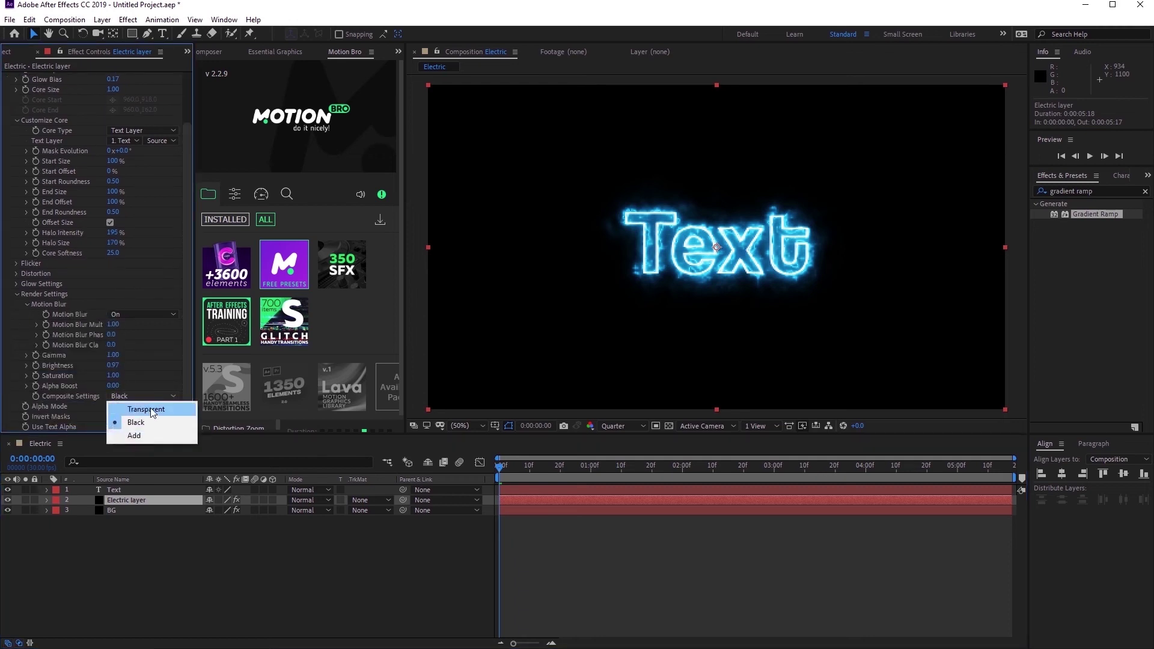
left_click(137, 411)
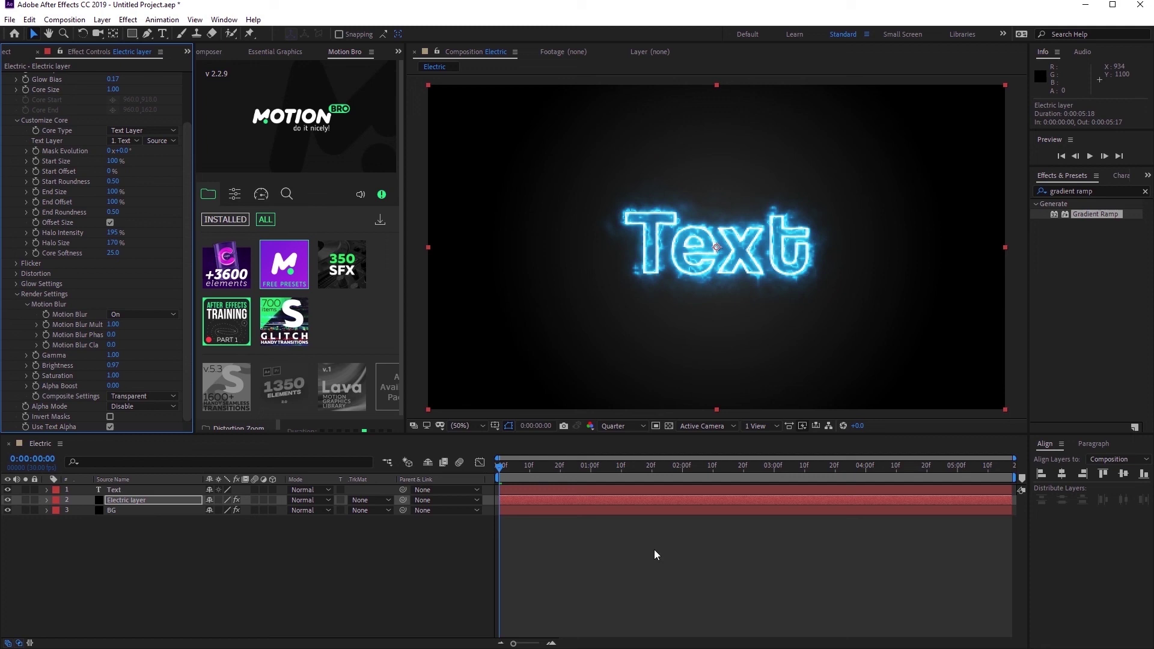
left_click(546, 548)
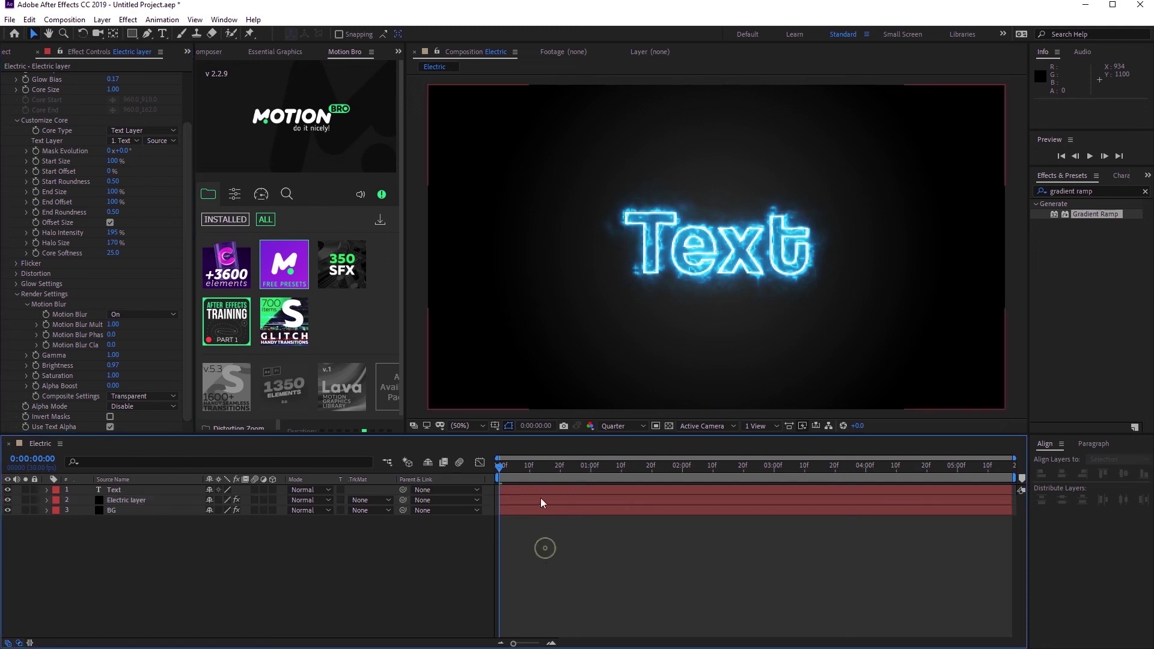
left_click(533, 488)
Set the Electric layer's Saber glow colour to deep blue after previewing yellow, purple and pink.
left_click(523, 499)
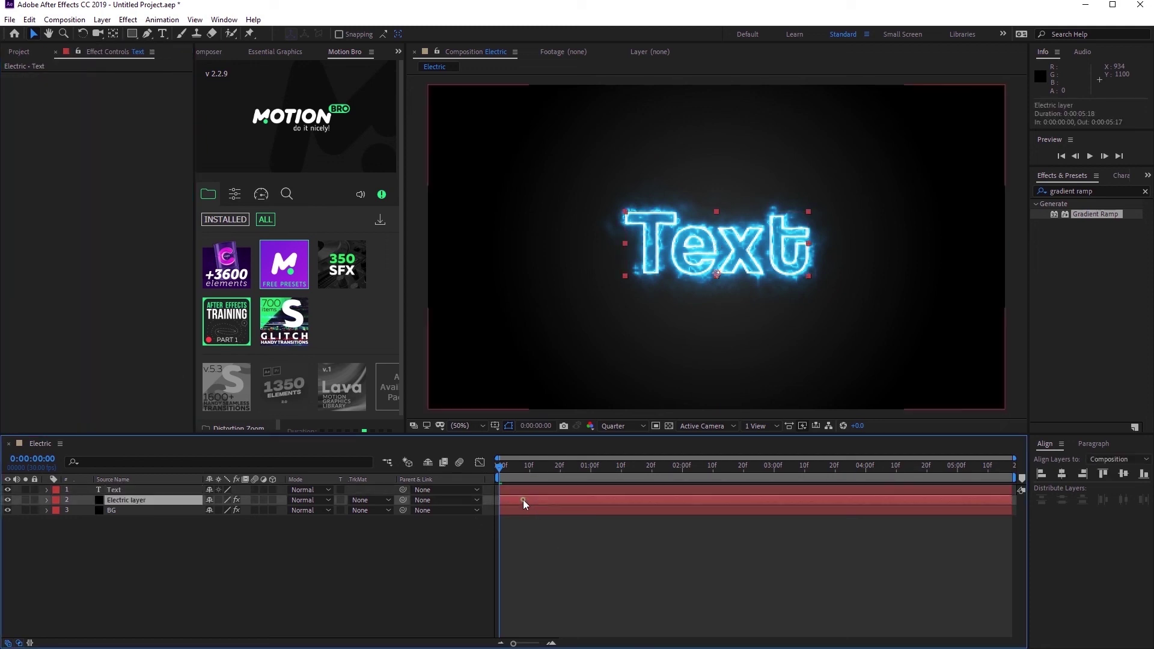
left_click(112, 107)
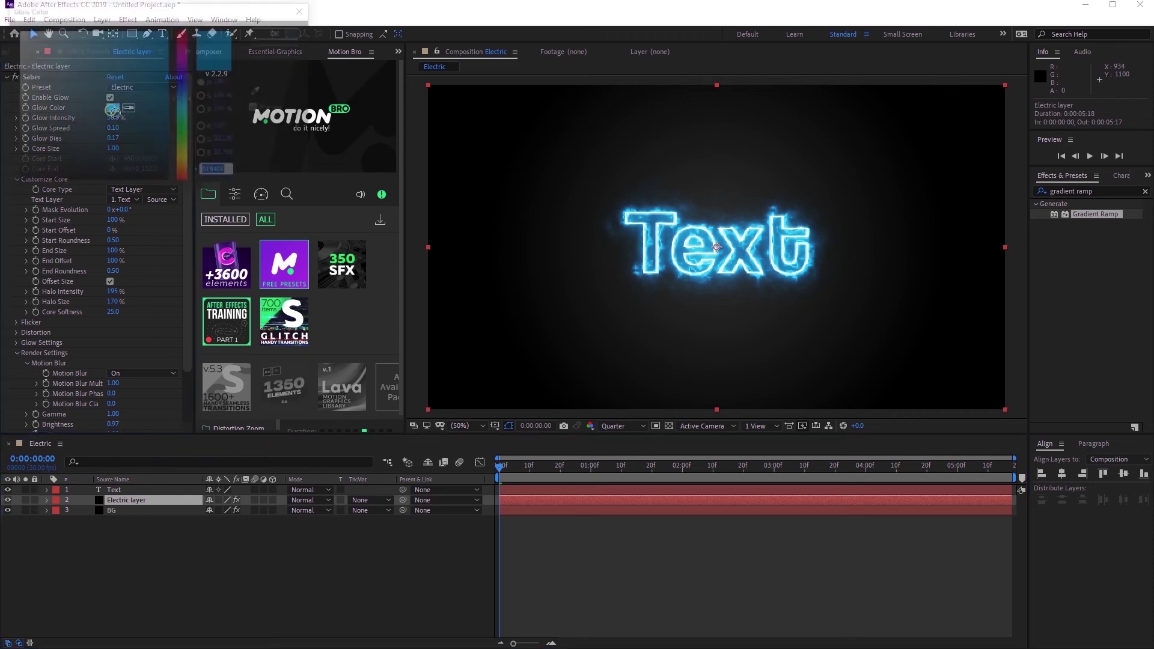
left_click_drag(187, 154, 182, 162)
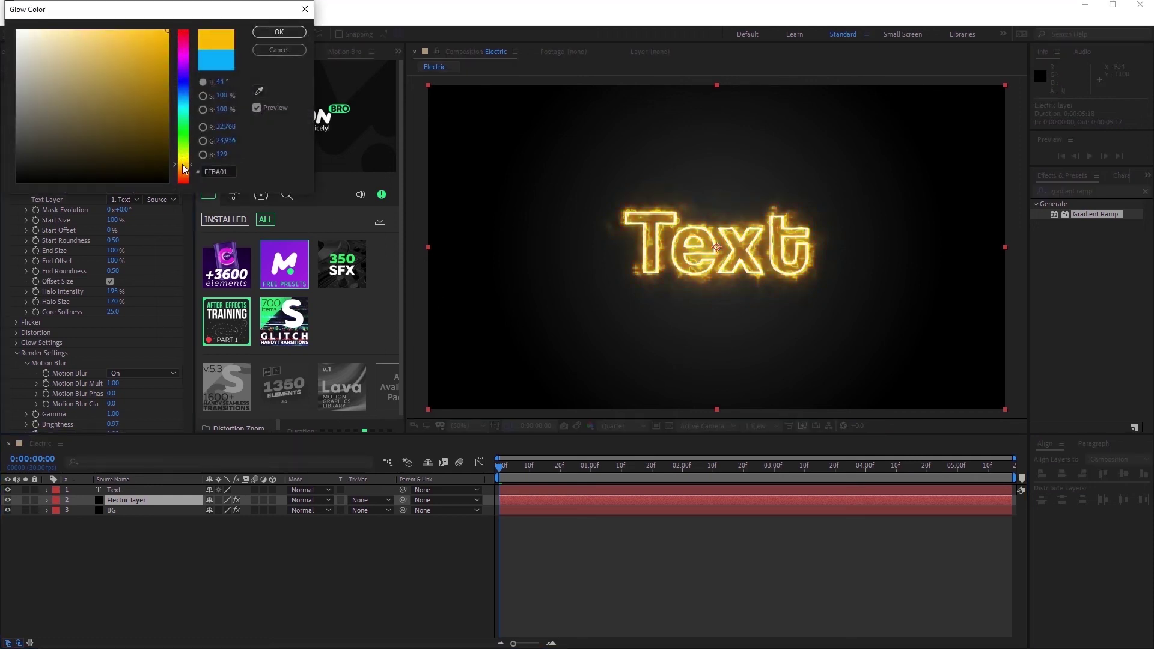
left_click_drag(180, 97, 183, 70)
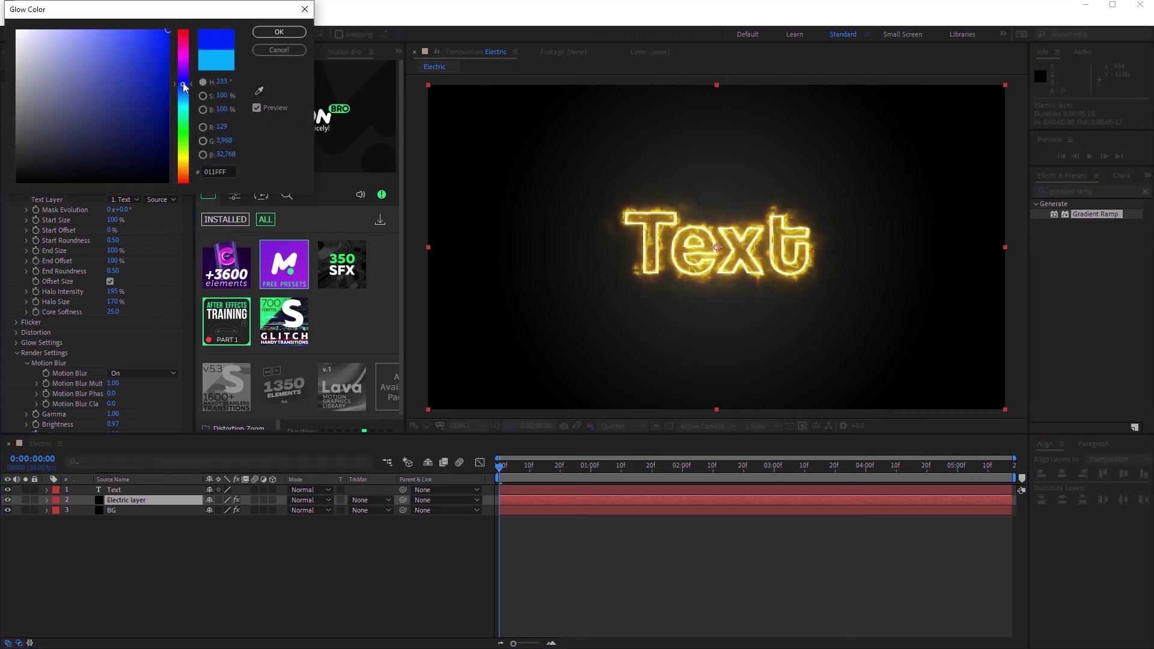
left_click(185, 55)
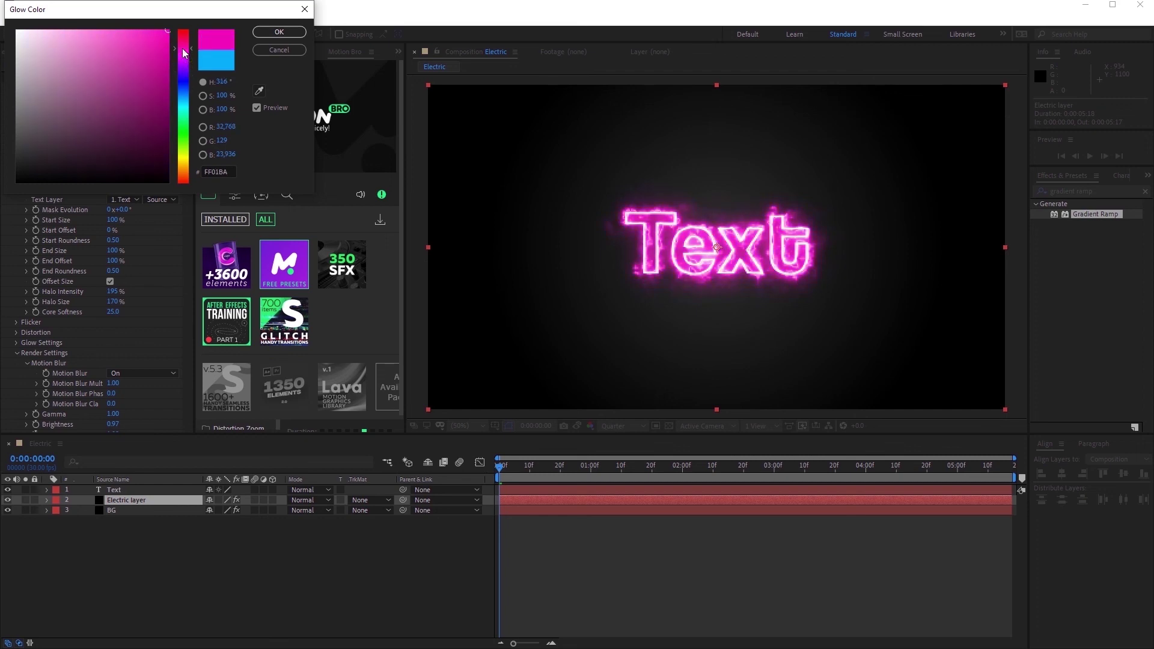
left_click(181, 84)
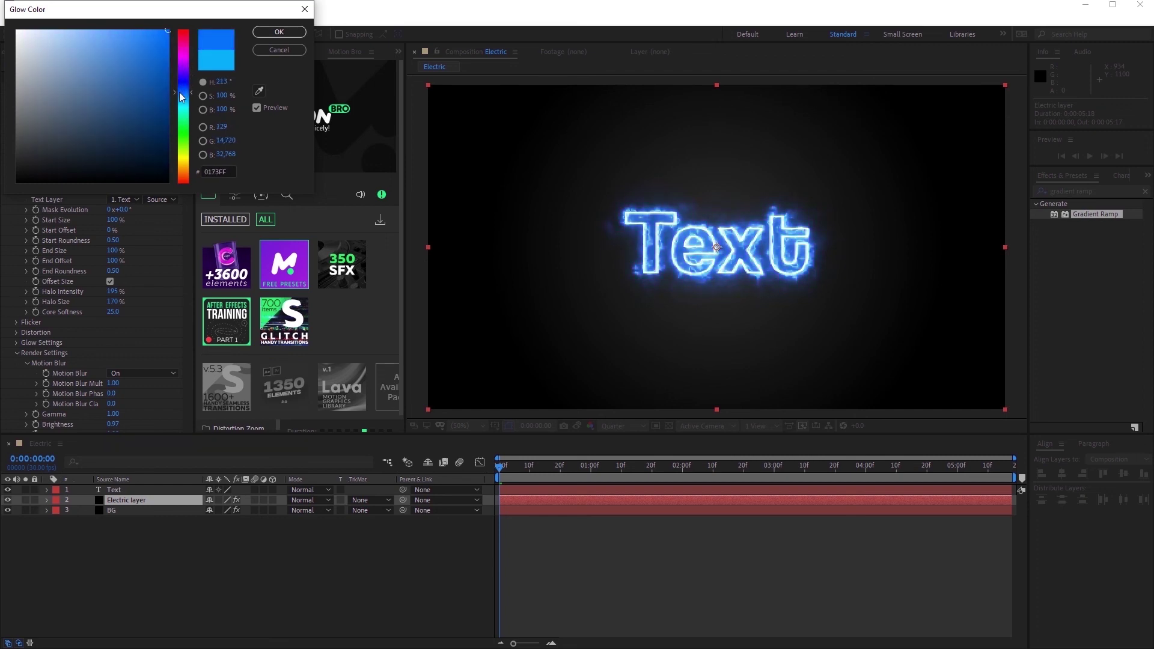